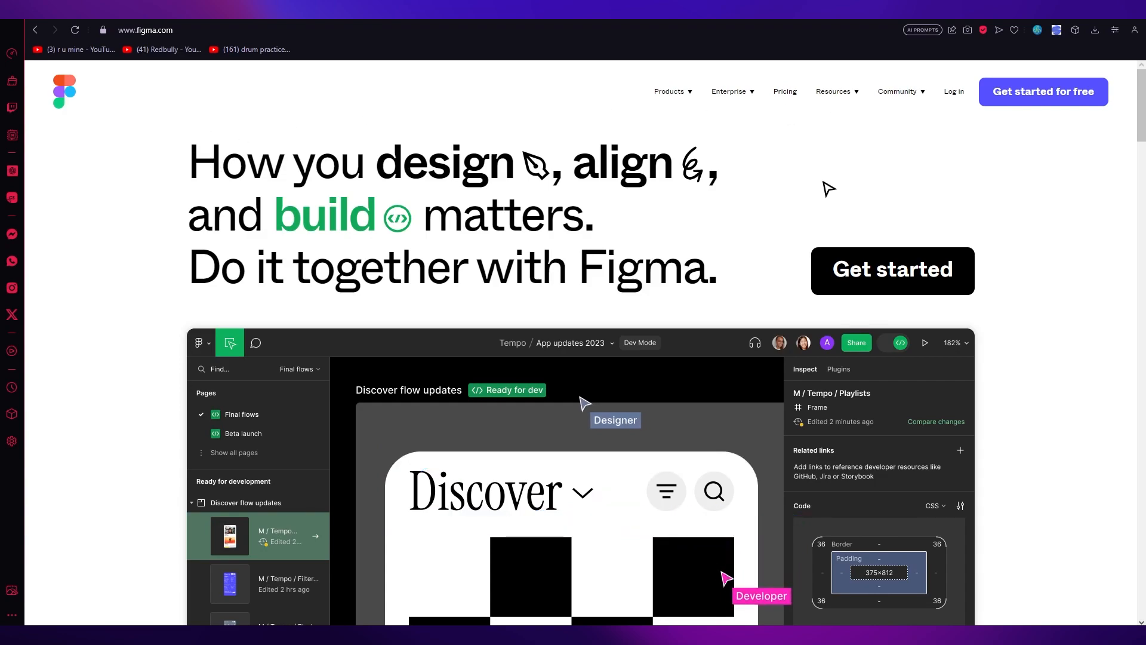
- Look over the Figma home page and open the free account sign-up form
scroll(829, 188, down, 4)
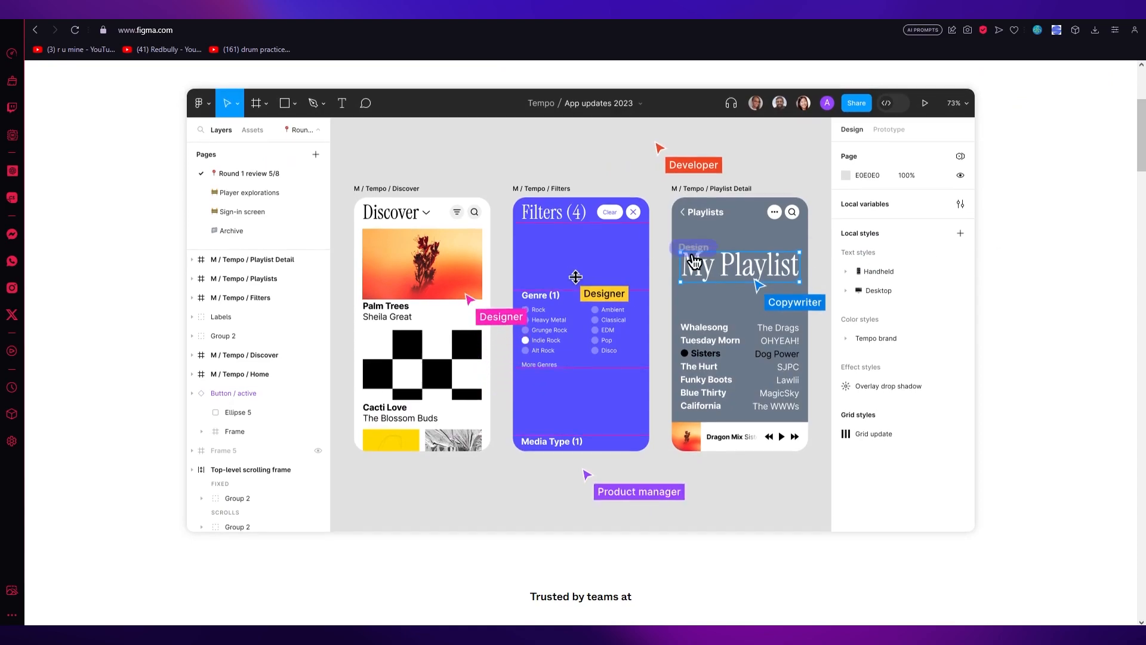
scroll(1069, 248, up, 4)
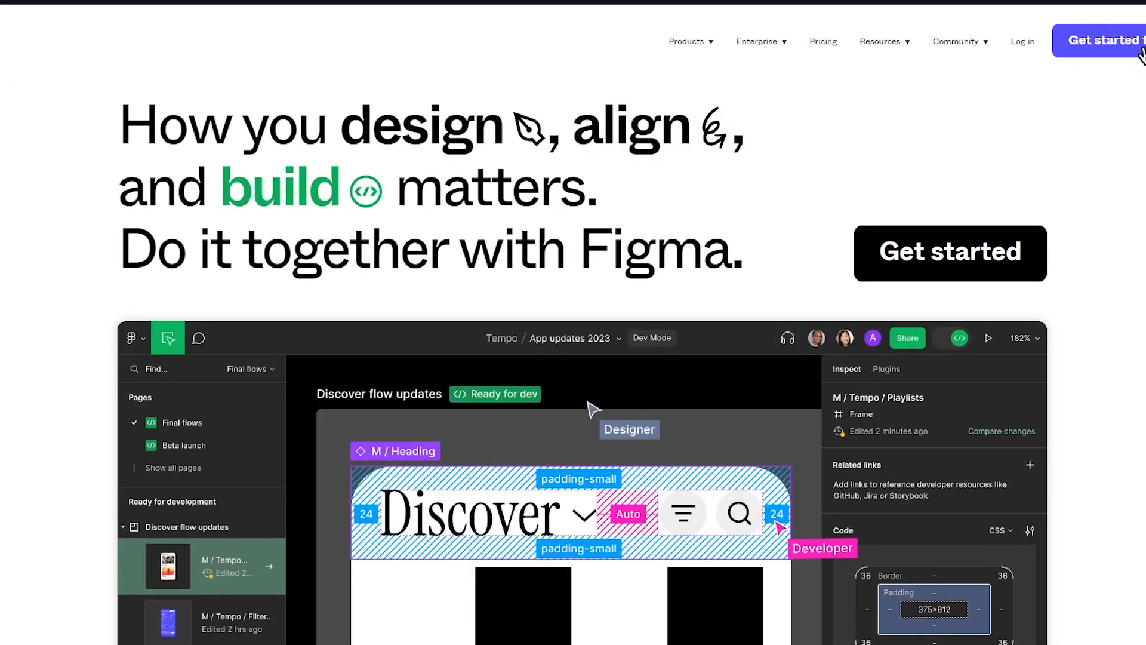
click(1141, 54)
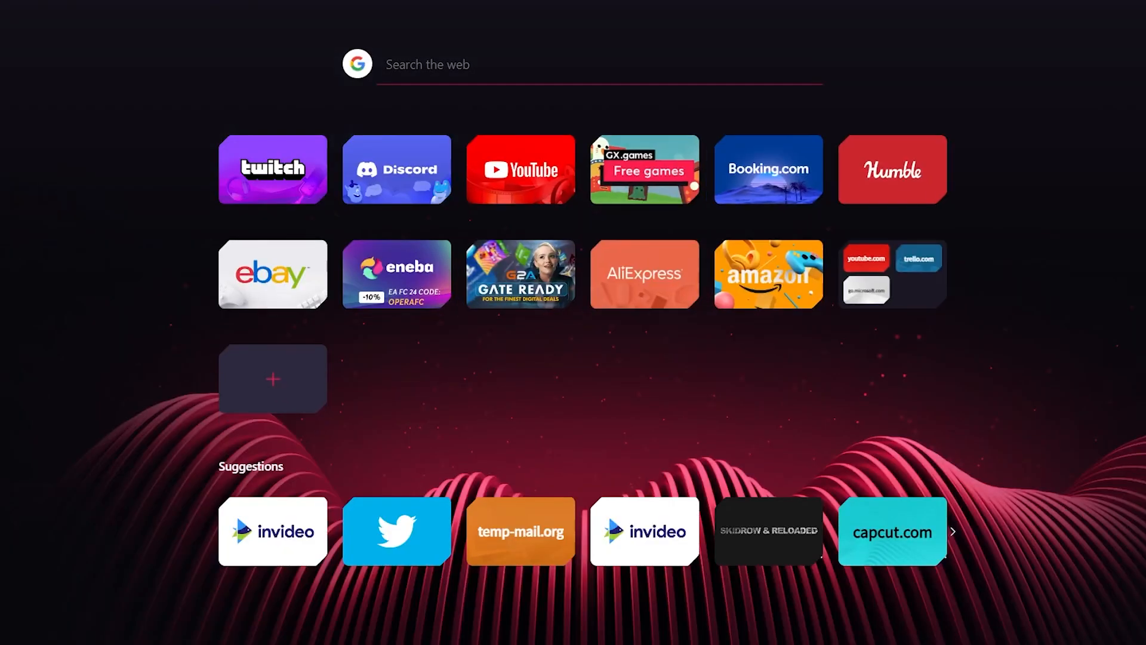
- Open the Temp Mail disposable email site in a new tab and look up "framer" in another
text(temp)
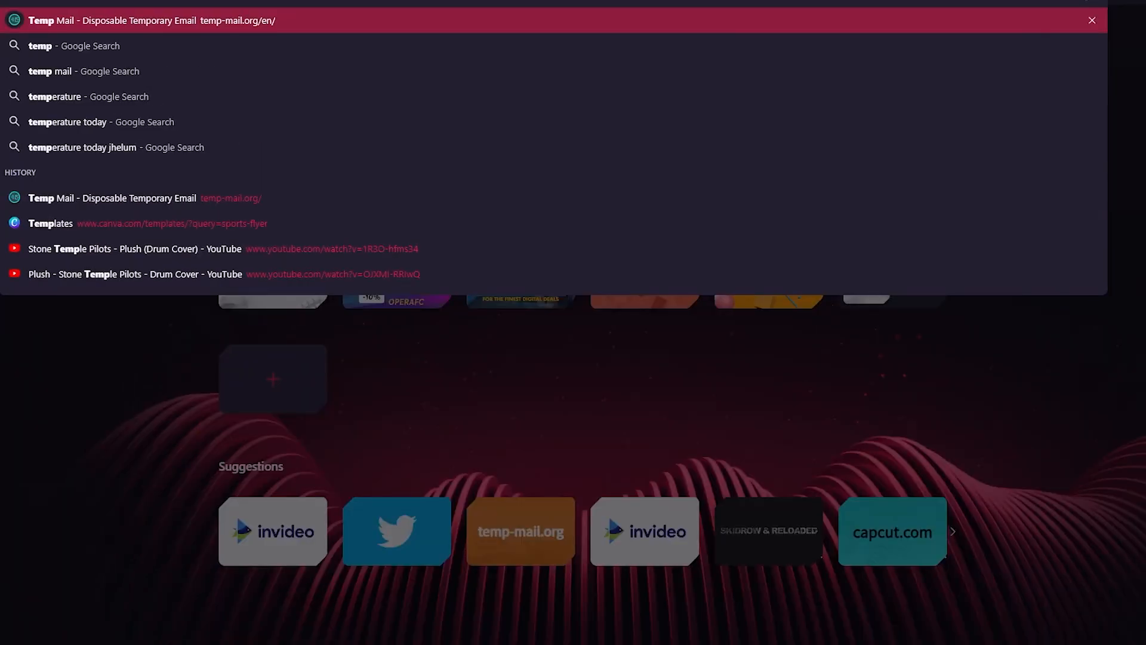
key(Return)
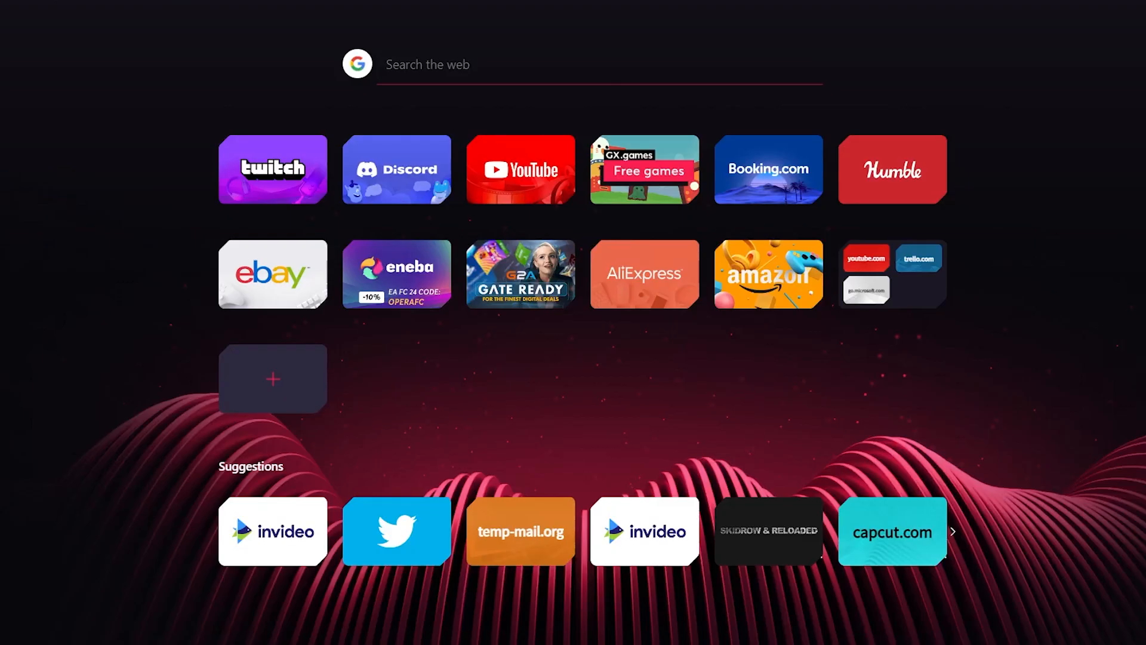
text(framer)
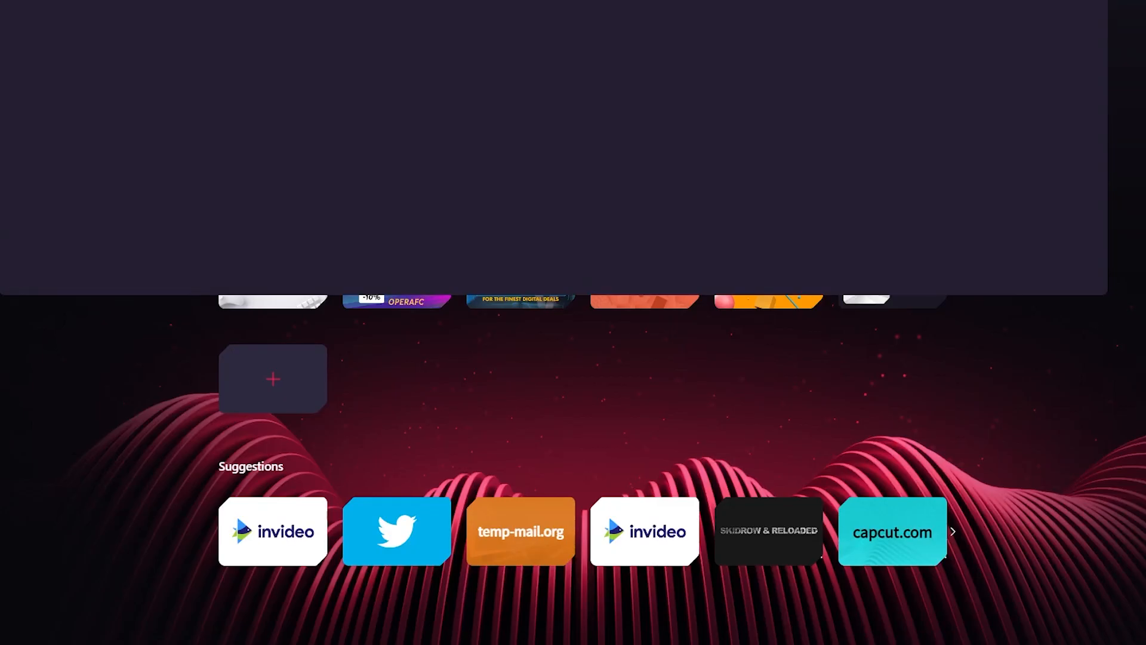
key(Return)
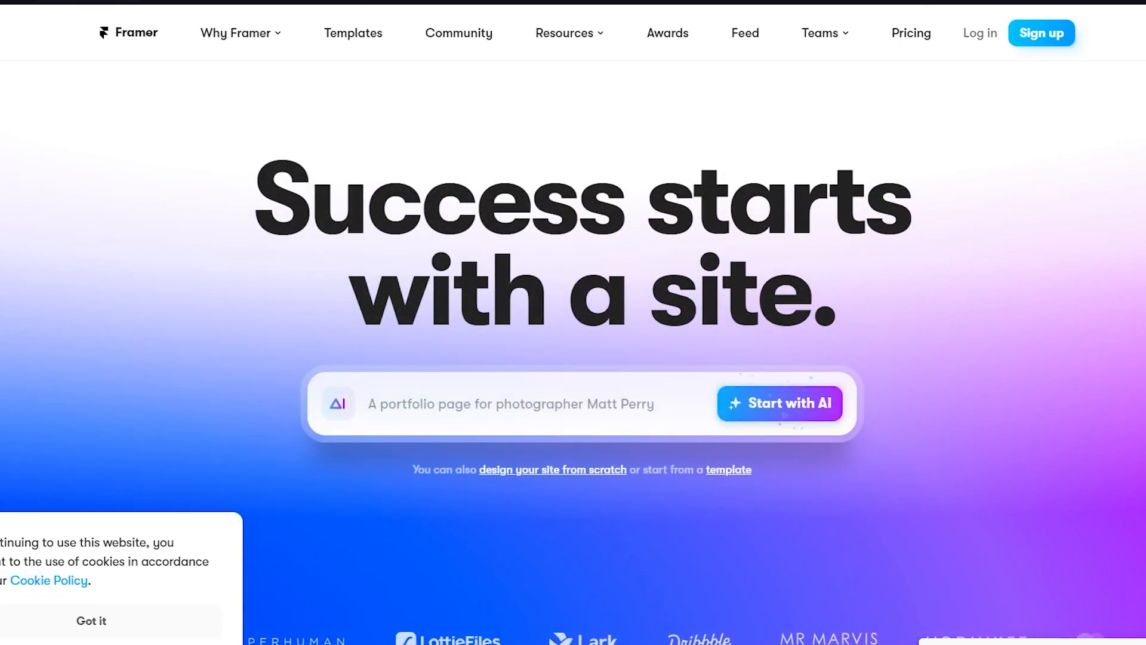
- Search Google for "framer figma" and look through the results for Framer's Figma-to-HTML page
click(54, 1)
text(figm)
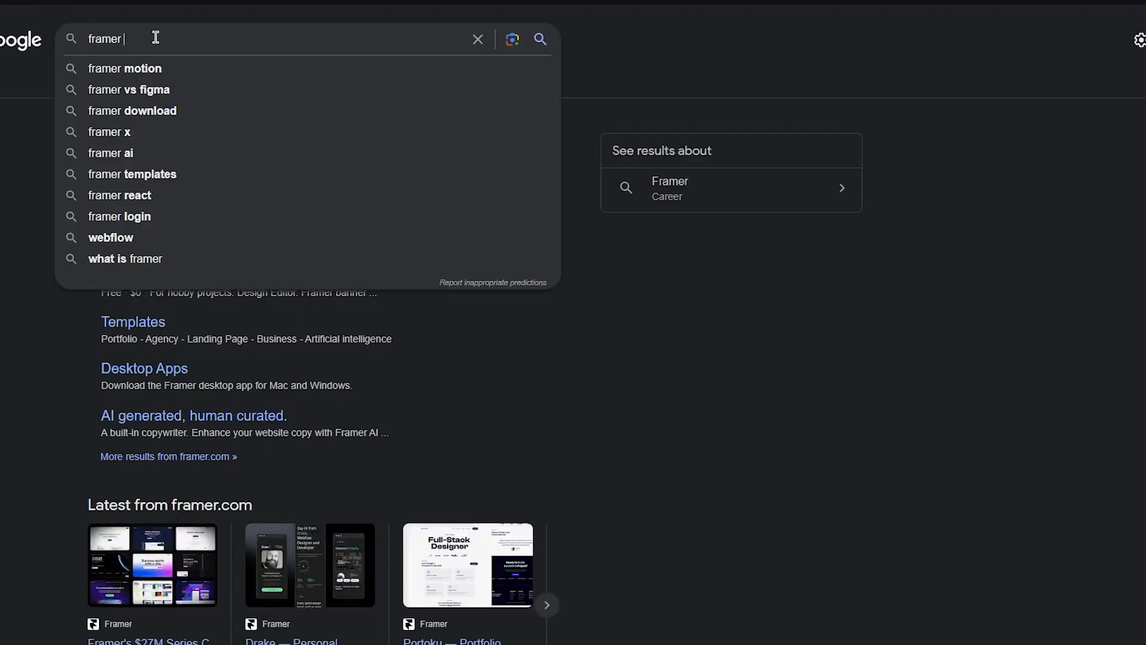
text(a)
key(Return)
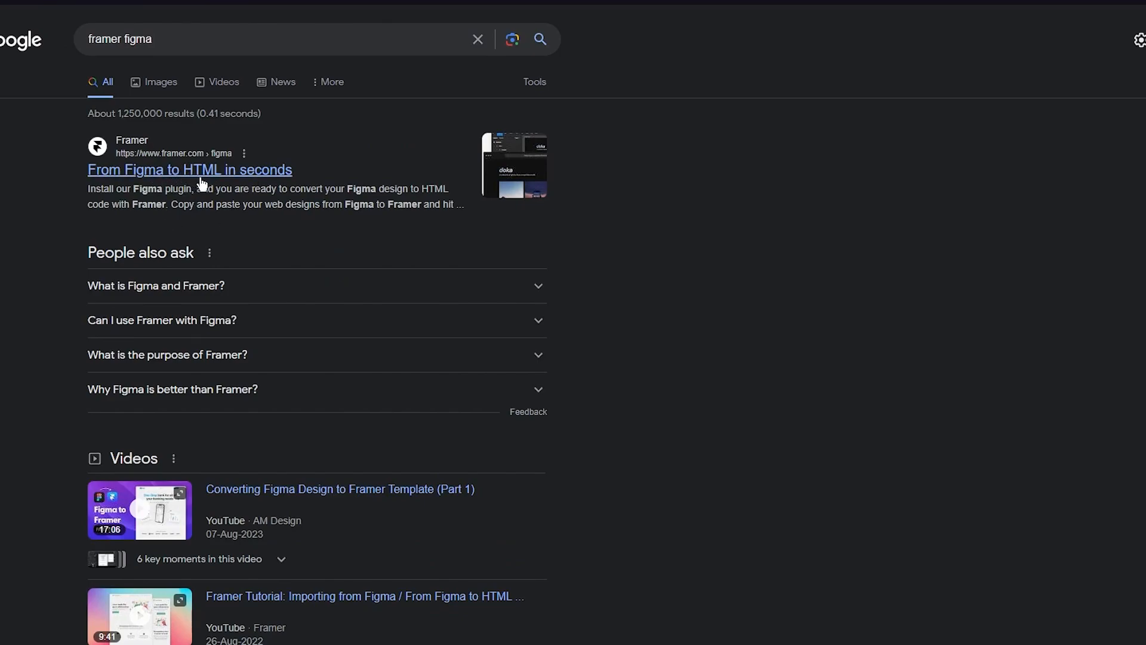
scroll(60, 338, down, 7)
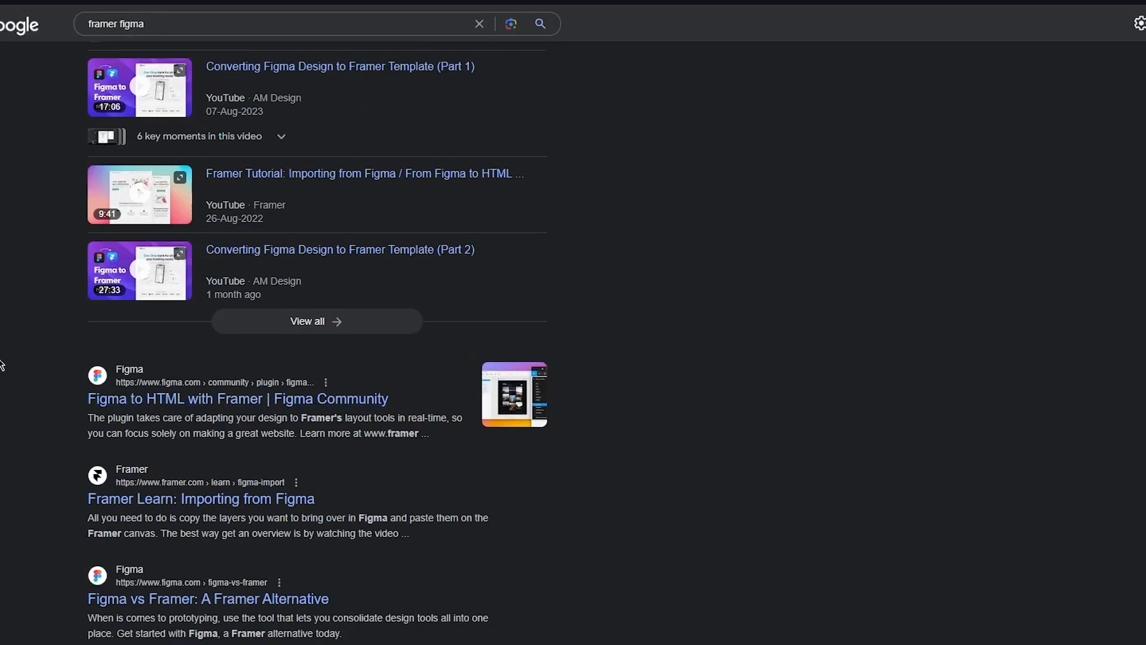
scroll(38, 298, up, 7)
scroll(28, 116, down, 7)
scroll(7, 120, up, 7)
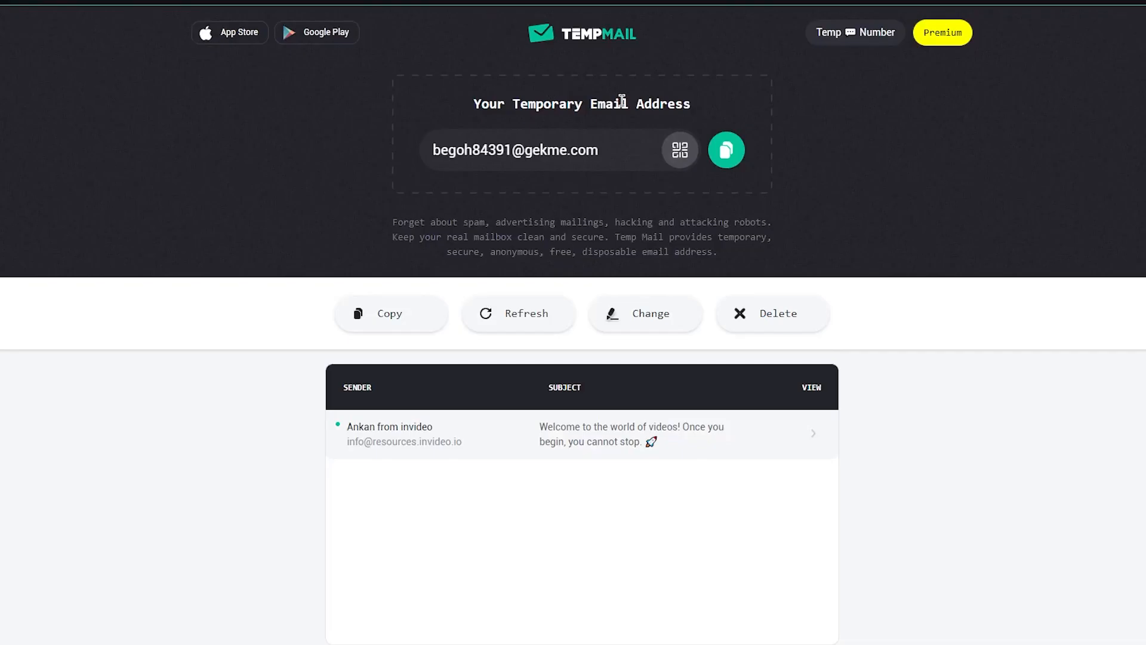
- Copy the temporary email address from Temp Mail into the email field of Figma's sign-up form
click(726, 149)
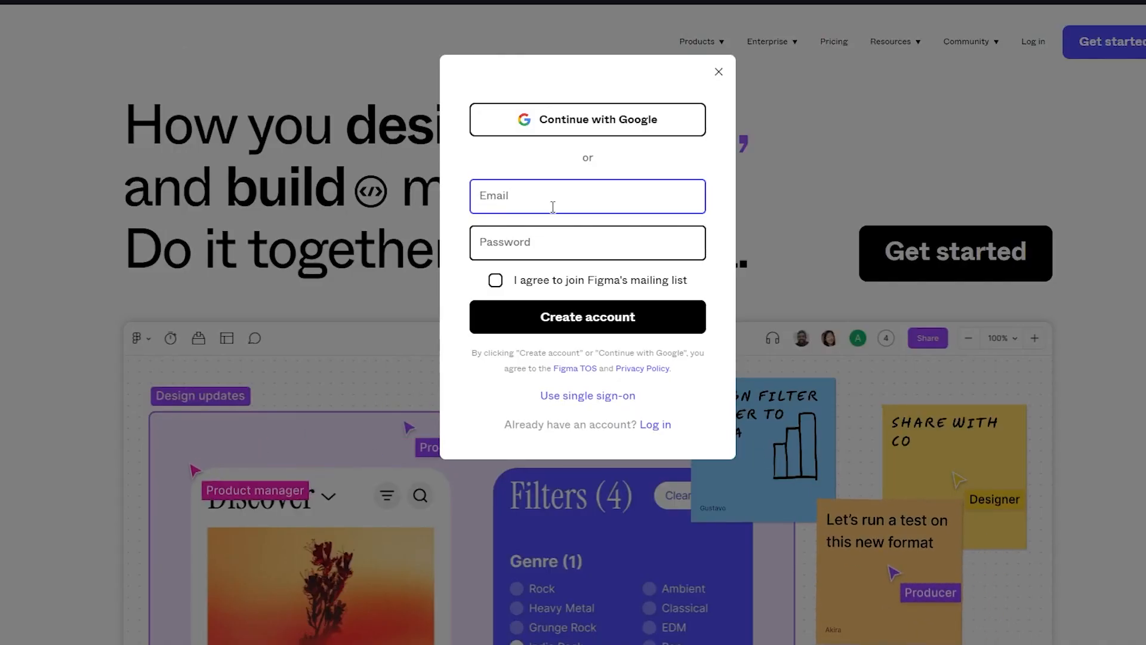
right_click(551, 206)
click(606, 304)
- Enter the account password, agree to join Figma's mailing list and submit the form to create the account
click(514, 228)
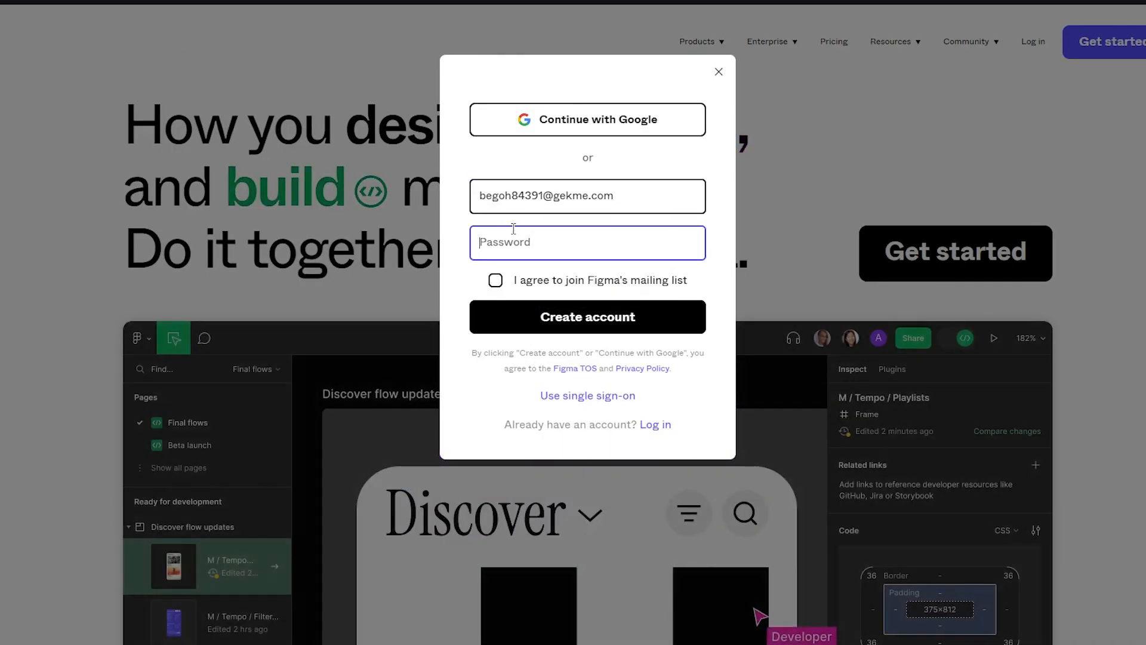
text(•••)
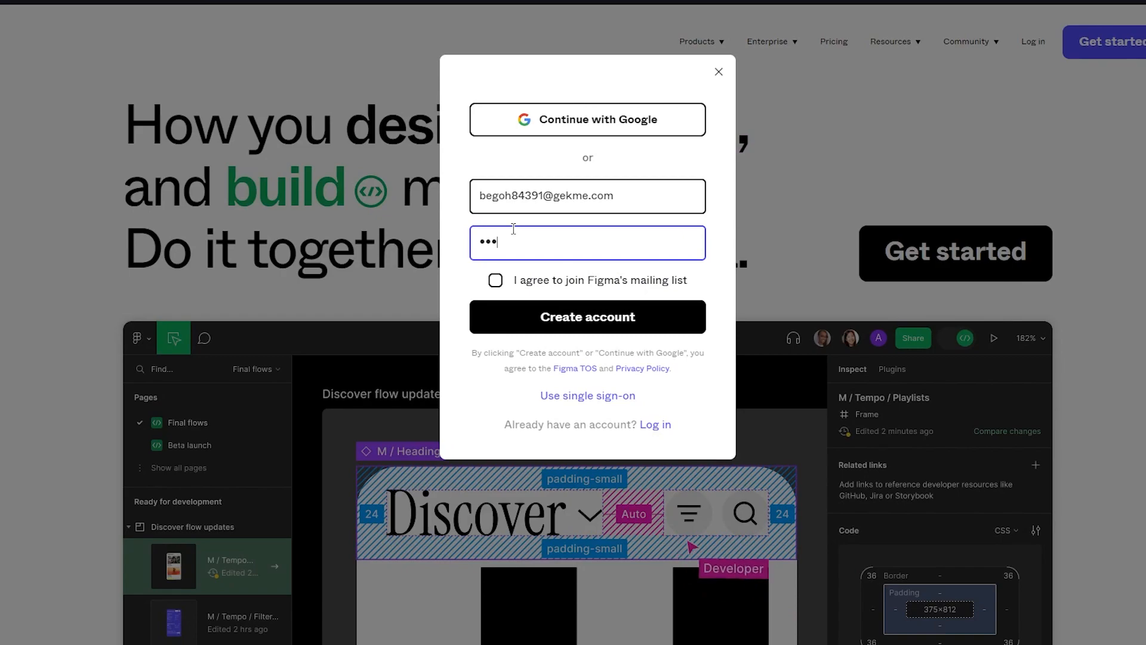
text(••)
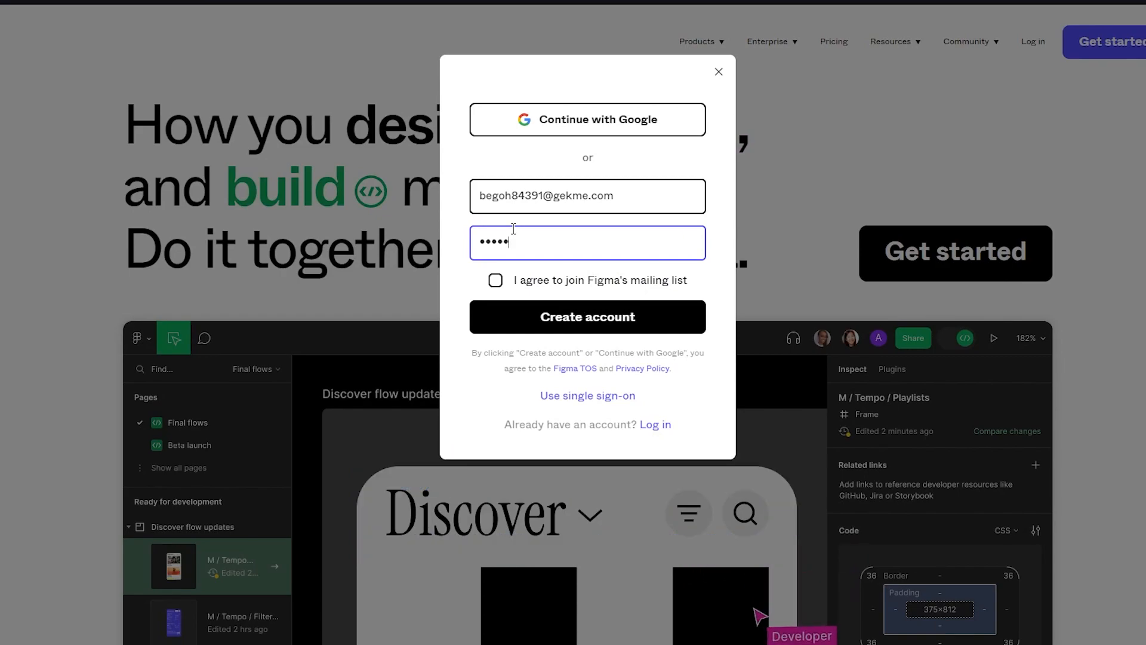
text(••••)
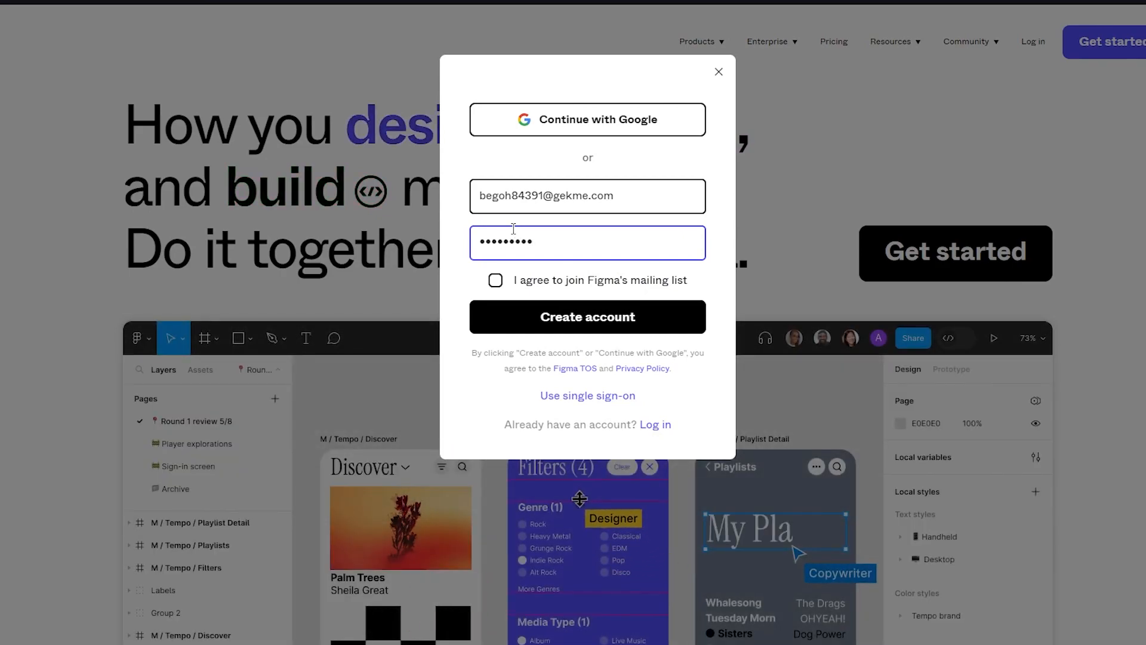
click(496, 280)
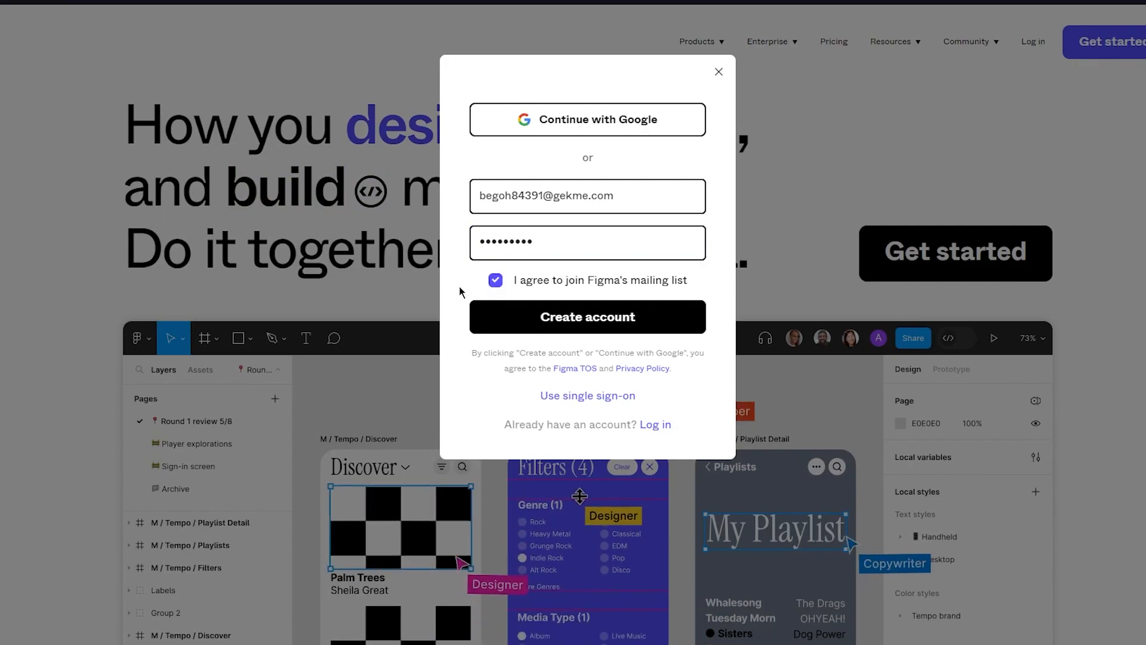
click(522, 326)
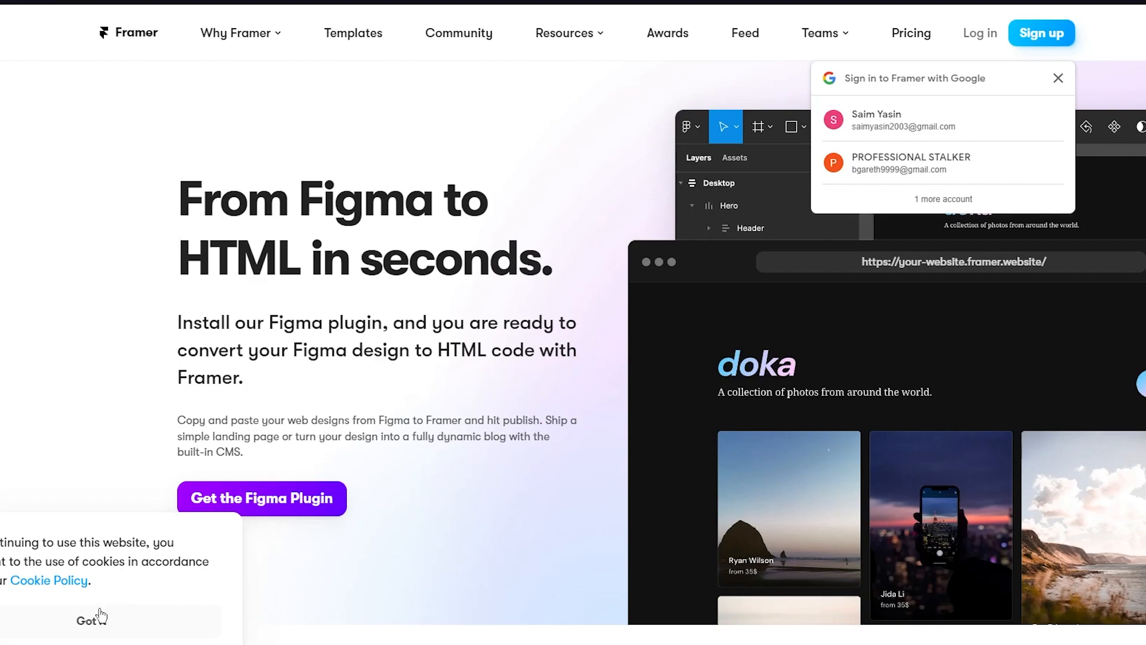
- Accept the cookie notice on Framer's "From Figma to HTML in seconds" page and read its section on skipping manual HTML conversion
click(100, 615)
scroll(108, 332, down, 3)
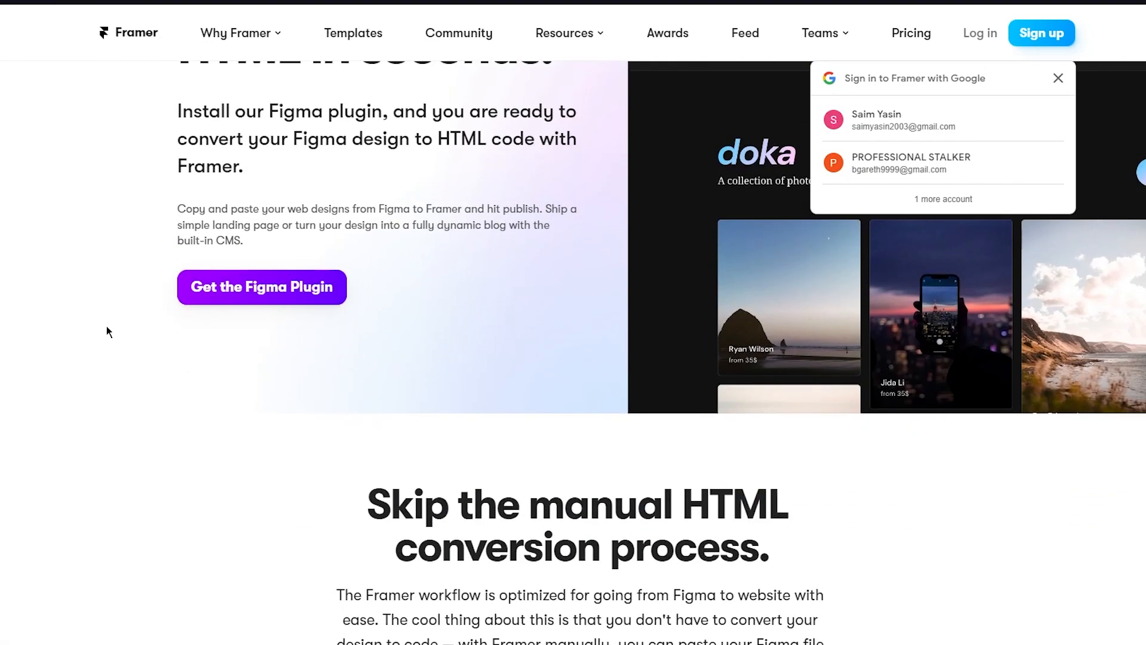
scroll(108, 332, down, 2)
scroll(186, 240, down, 3)
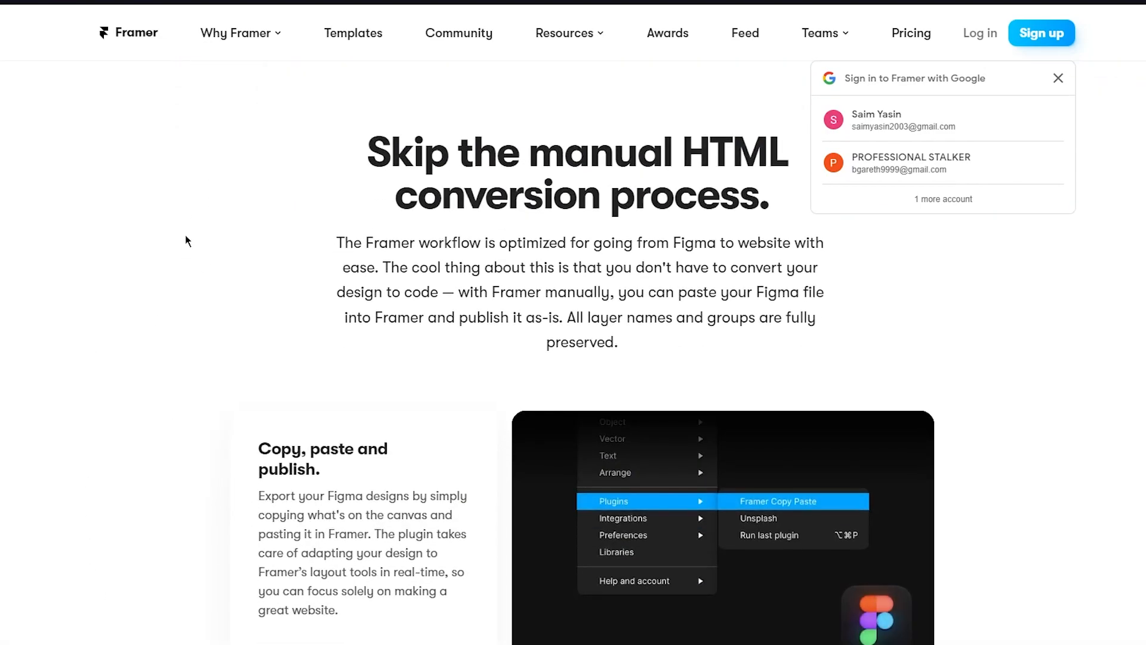
drag(355, 130, 693, 193)
click(895, 258)
scroll(70, 225, down, 5)
scroll(153, 248, up, 13)
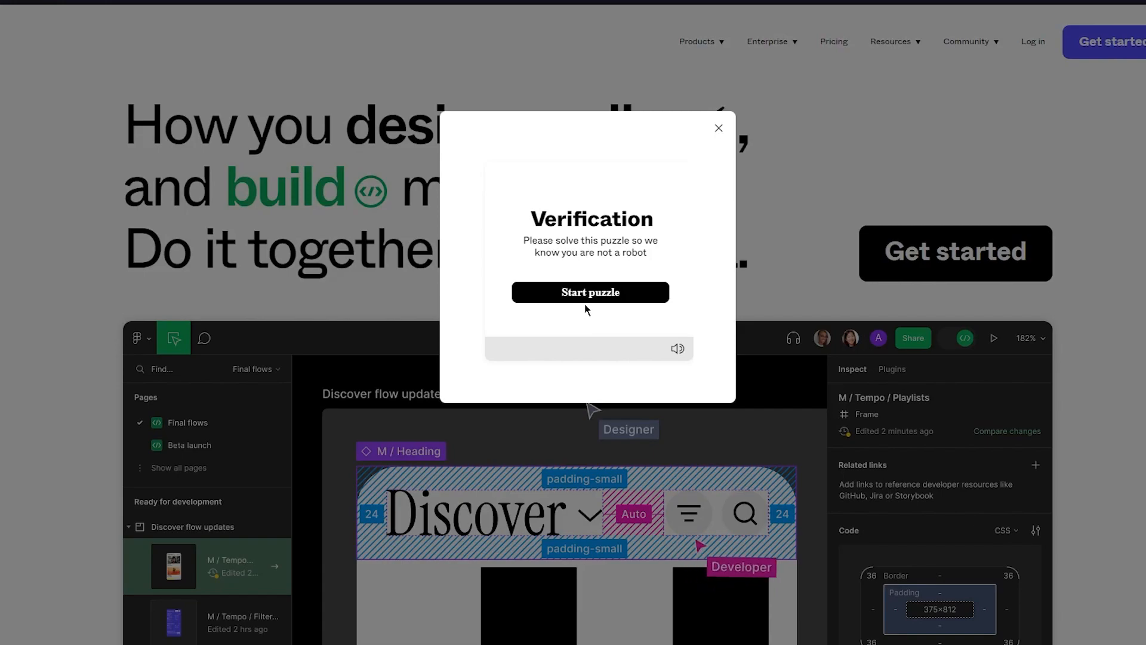
- Complete Figma's sign-up verification puzzle by picking the bee in each set of pictures
click(587, 292)
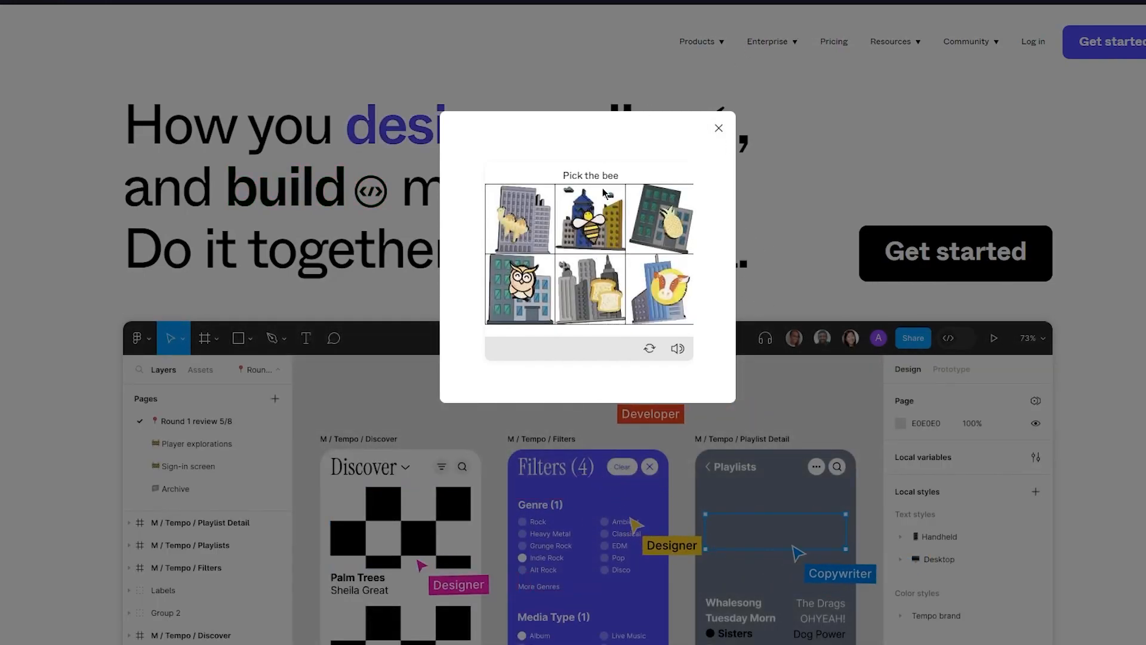
click(617, 240)
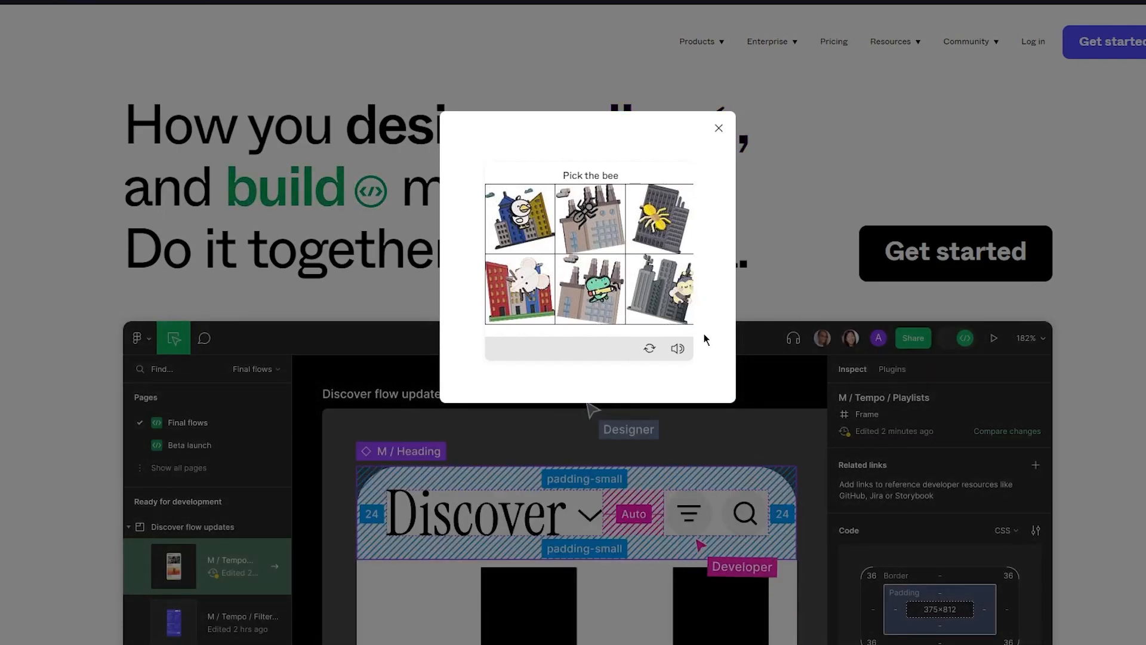
click(675, 326)
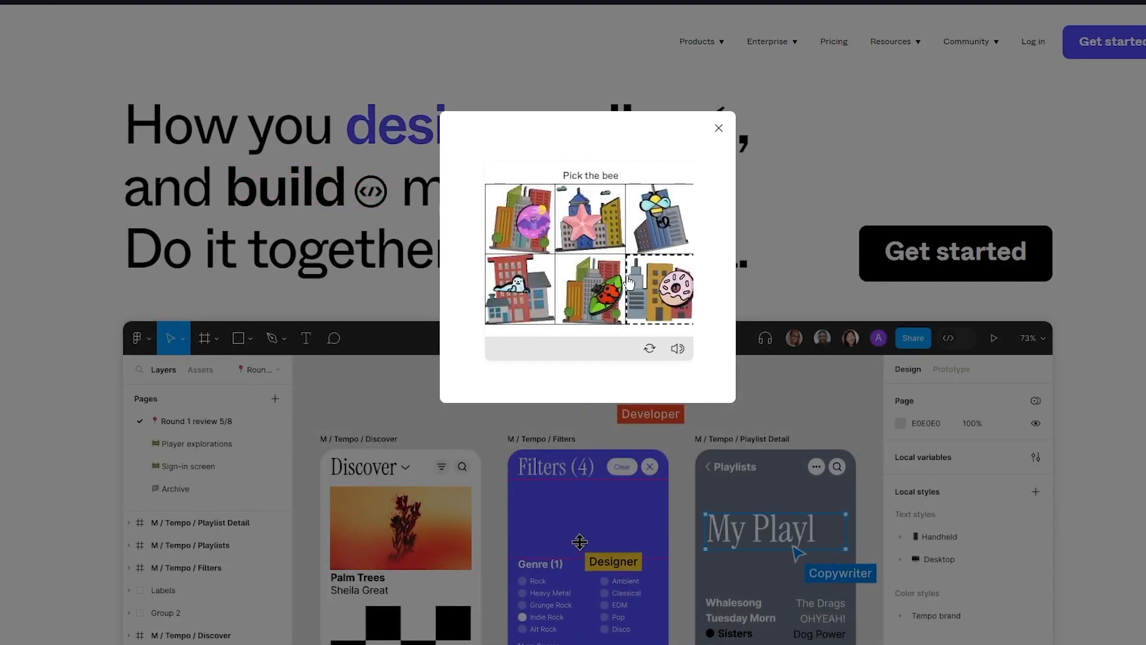
click(661, 230)
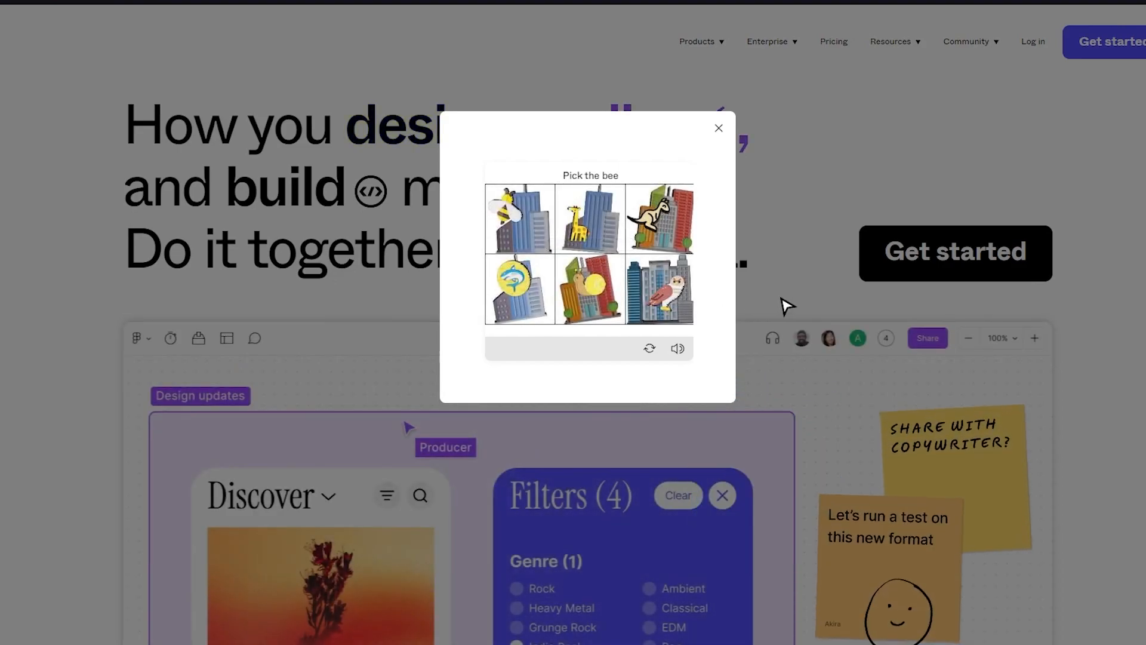
click(512, 218)
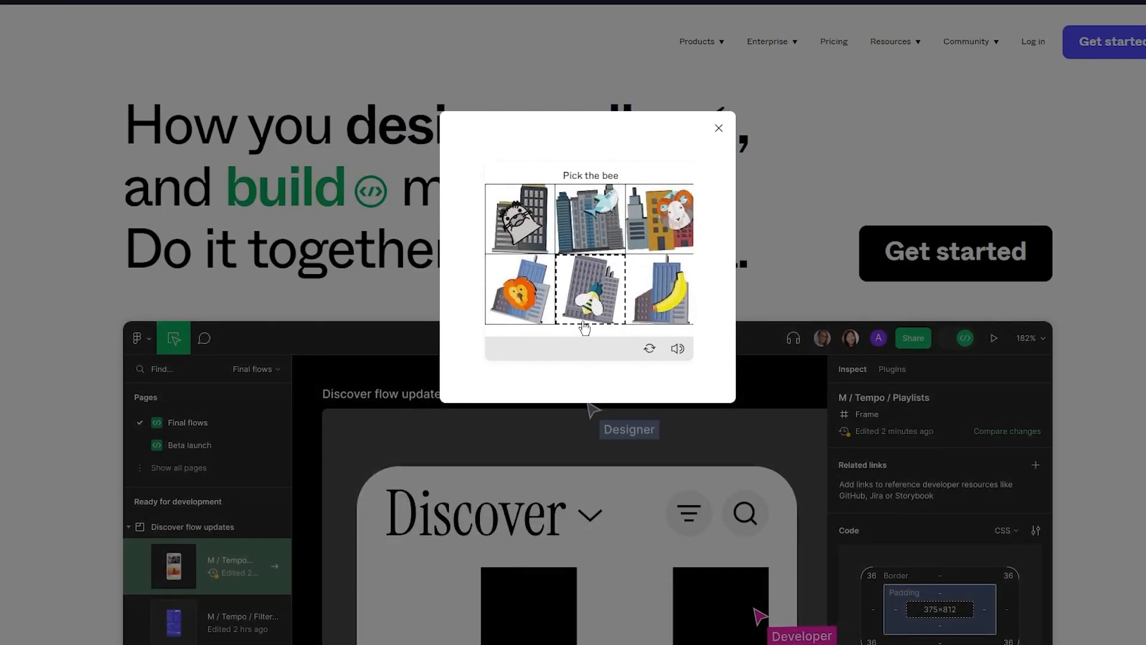
click(585, 316)
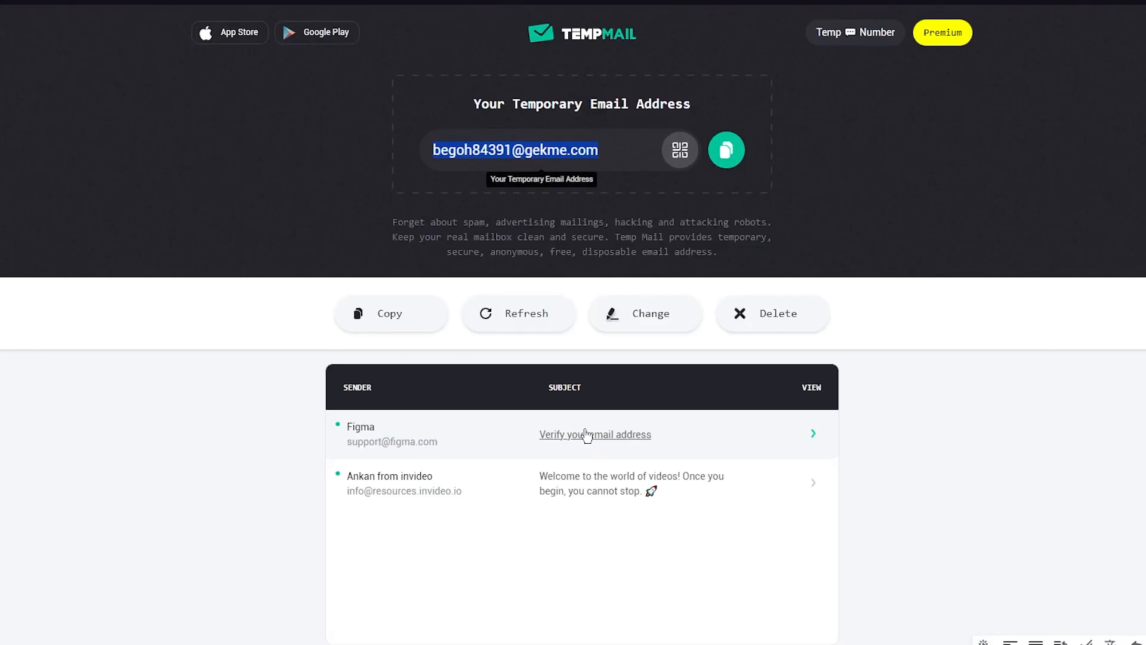
- Open Figma's "Verify your email address" message in the Temp Mail inbox
click(585, 434)
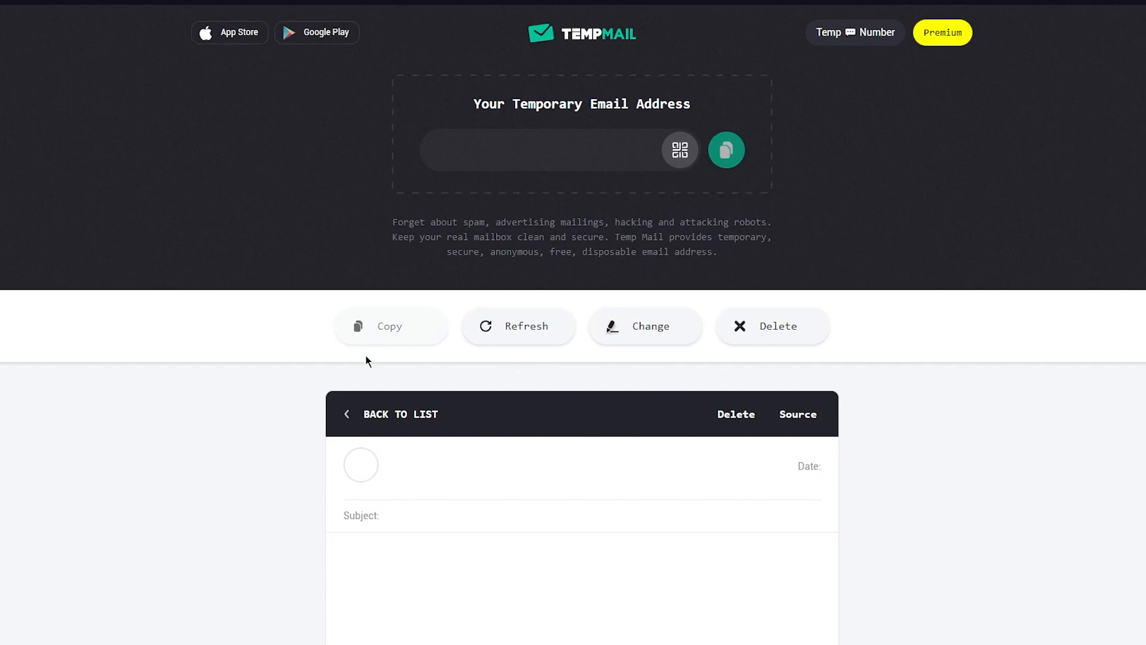
scroll(281, 353, down, 2)
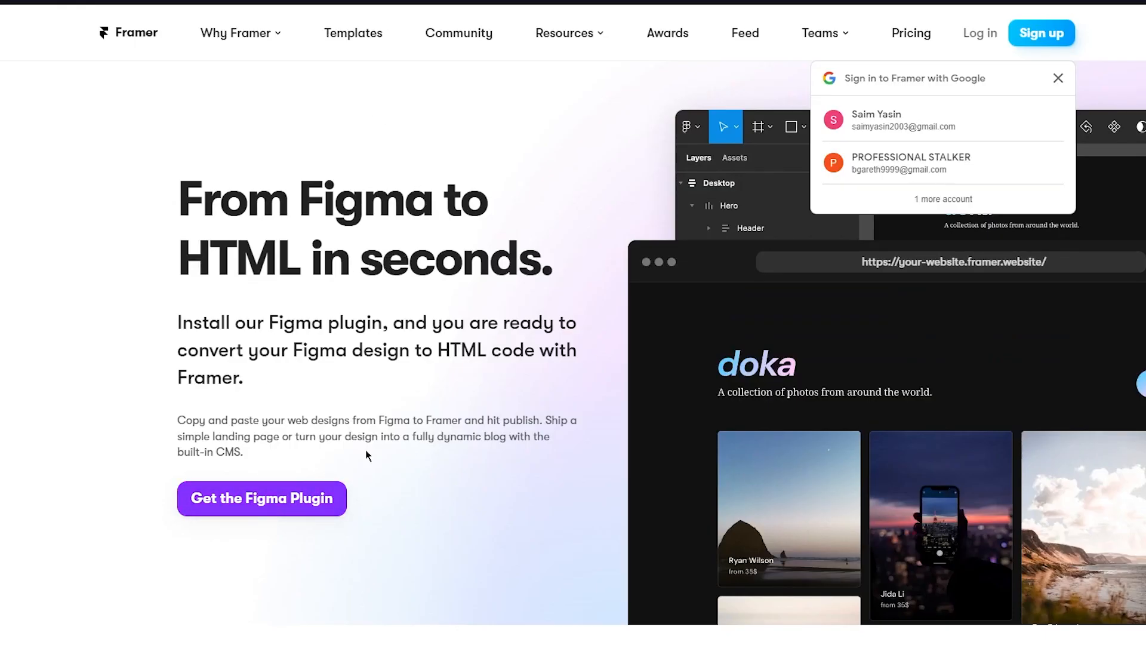
- Dismiss the Google sign-in prompt on Framer's Figma-to-HTML page and examine the plugin's feature sections and demo
click(1058, 78)
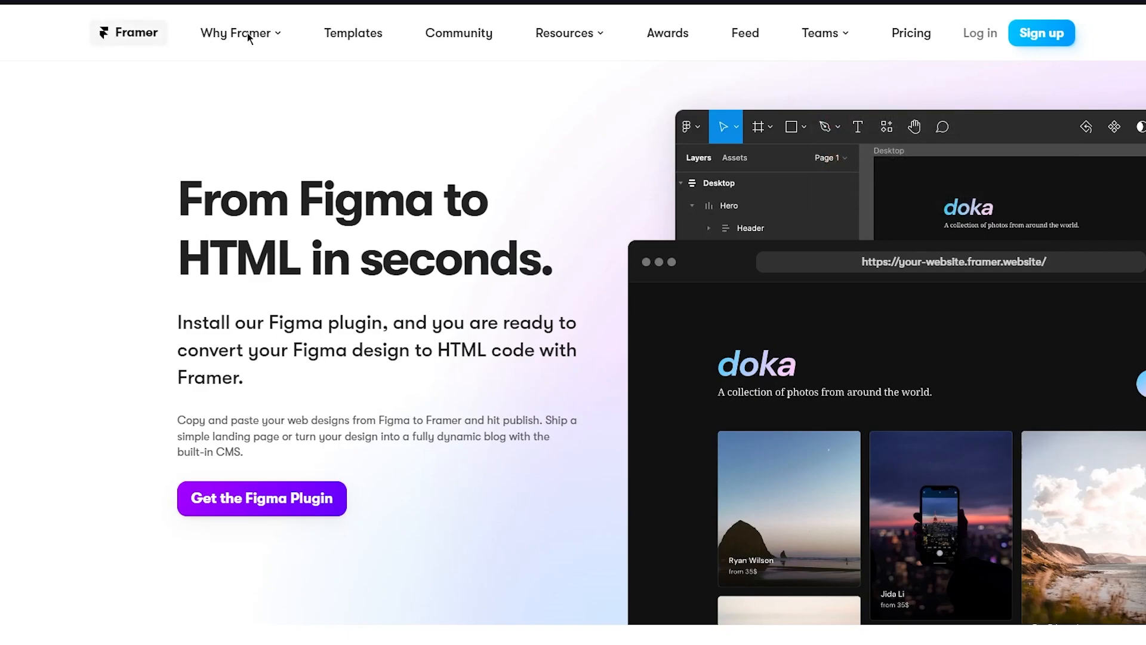
scroll(115, 388, down, 5)
scroll(114, 388, down, 15)
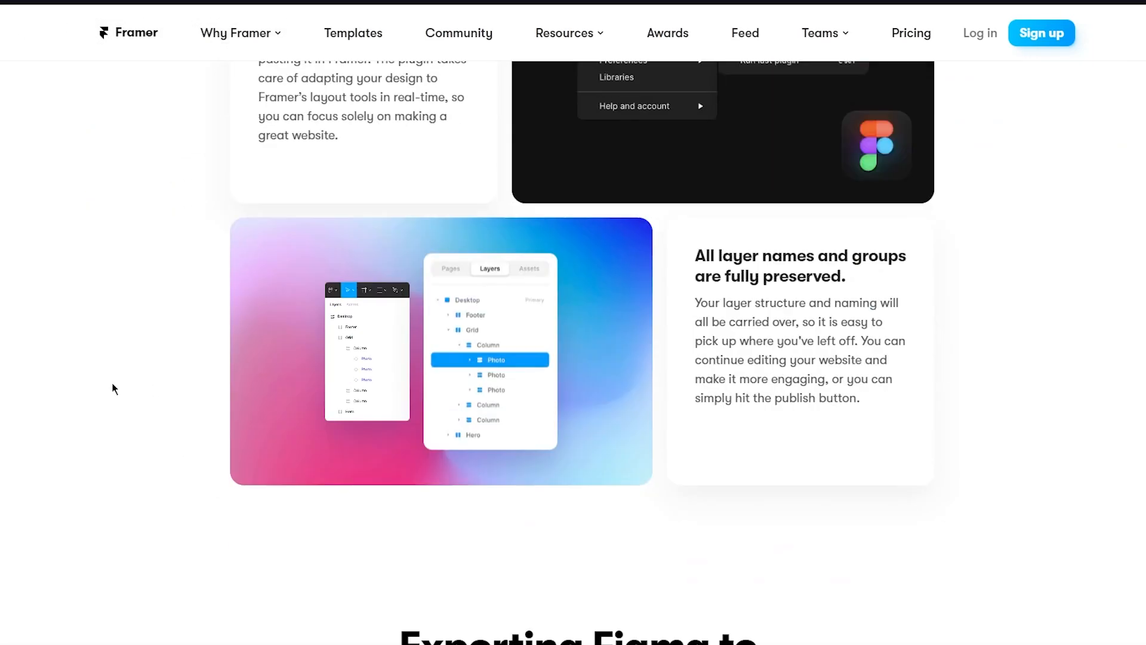
scroll(141, 352, down, 4)
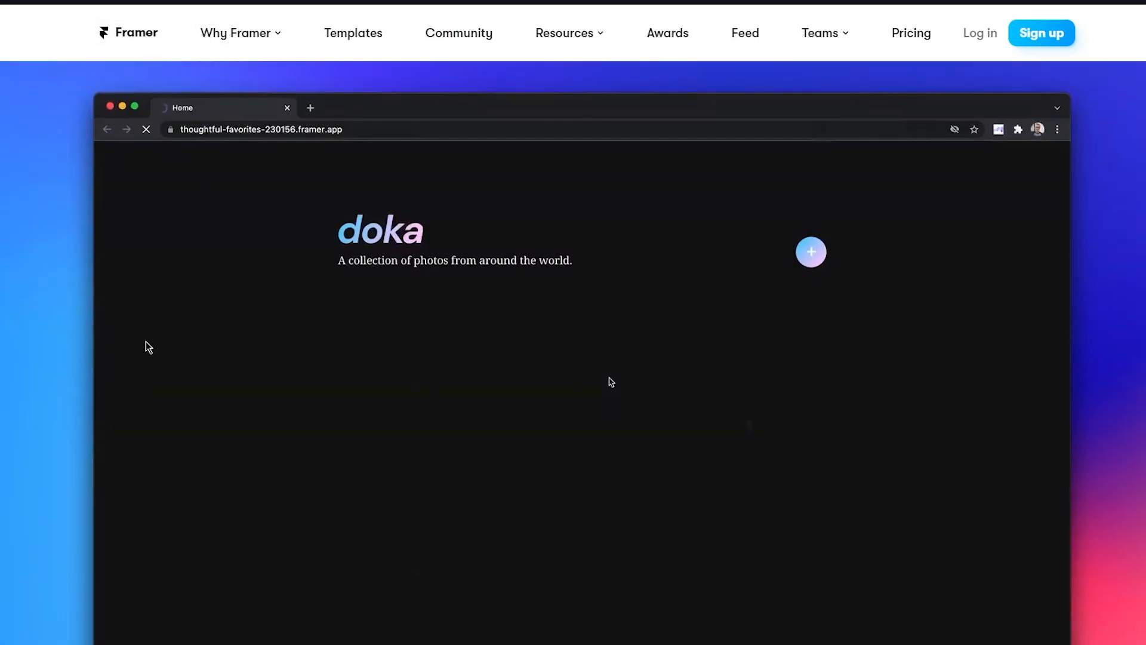
scroll(141, 352, up, 20)
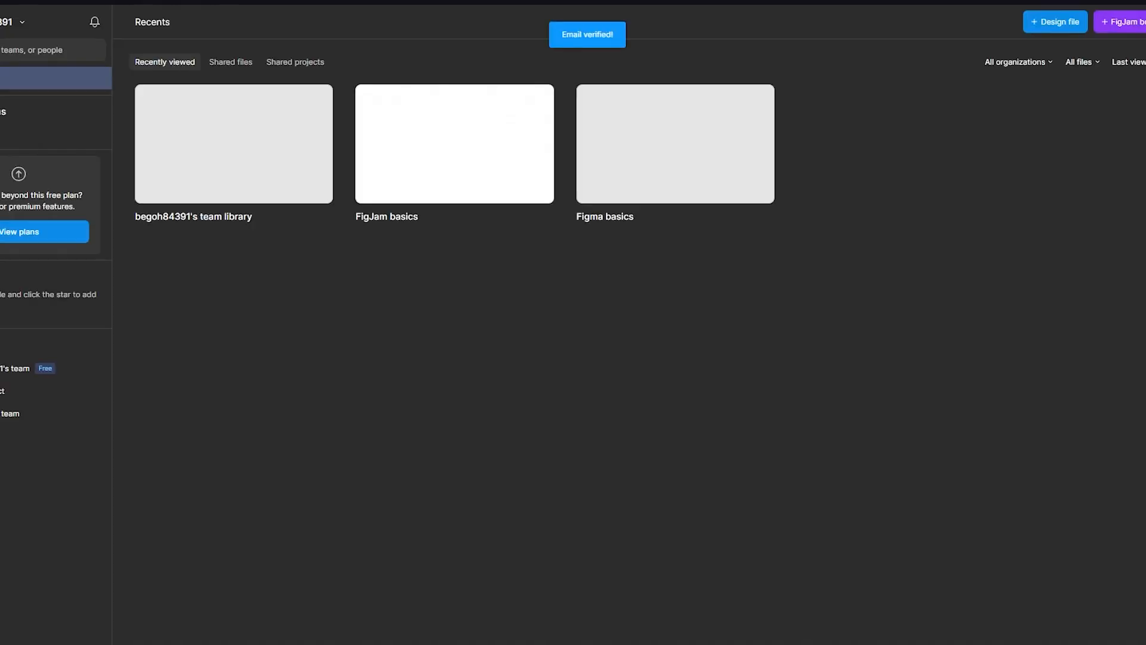
- Complete the Figma profile form with the full name, Design as the kind of work and personal use as the main purpose
click(560, 301)
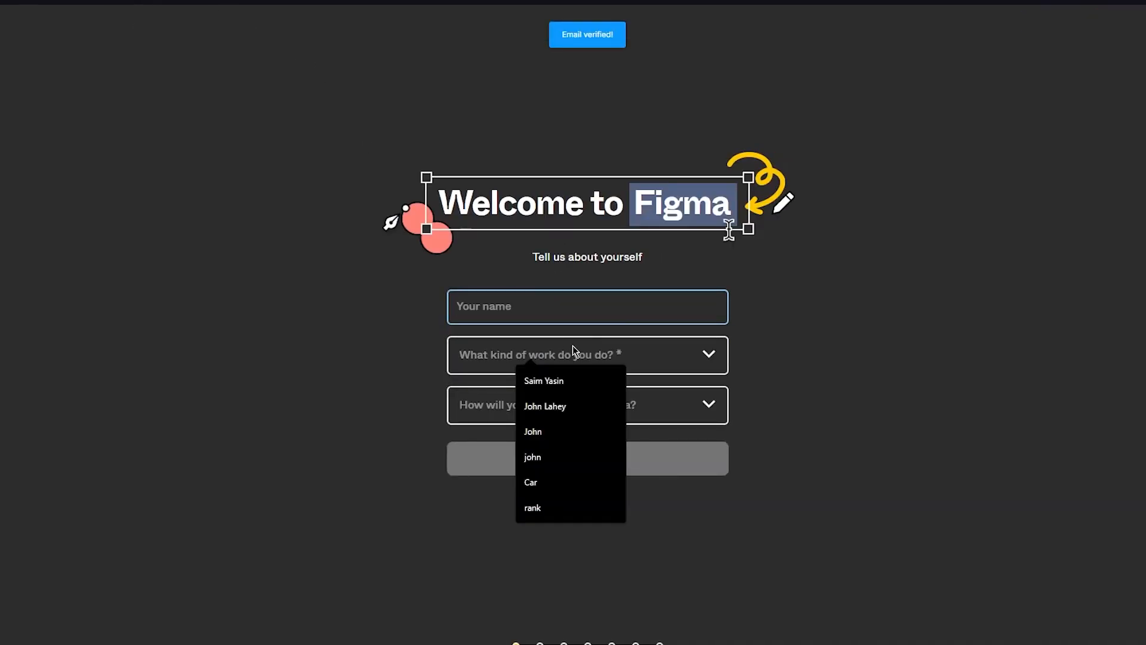
click(573, 406)
click(572, 346)
click(768, 440)
click(623, 361)
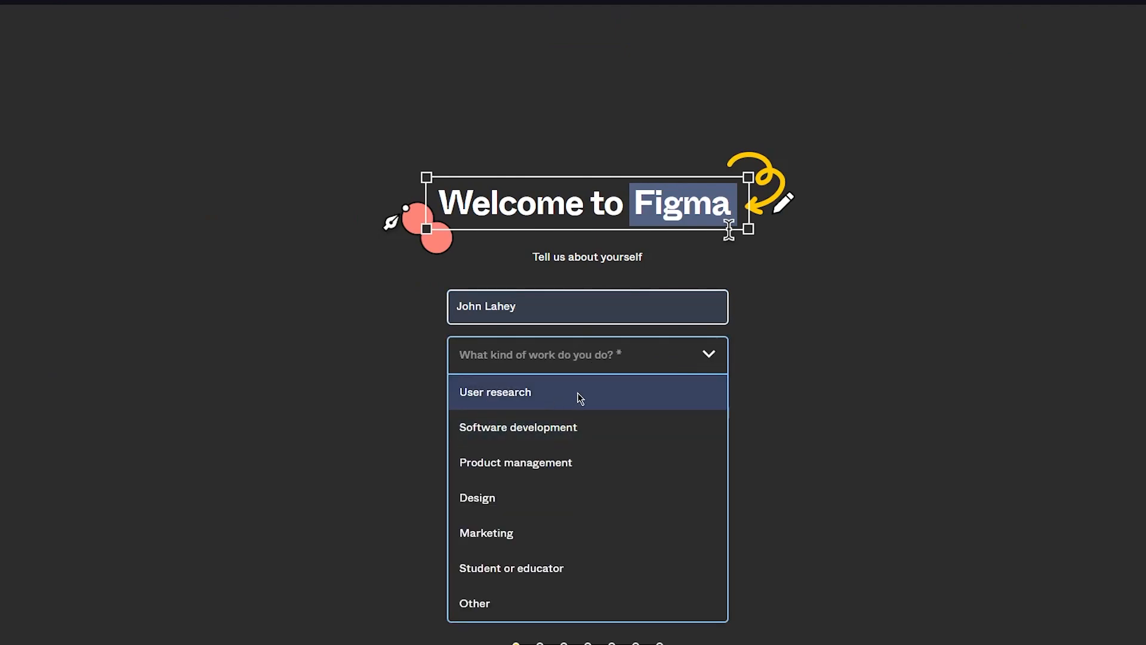
click(555, 498)
click(583, 397)
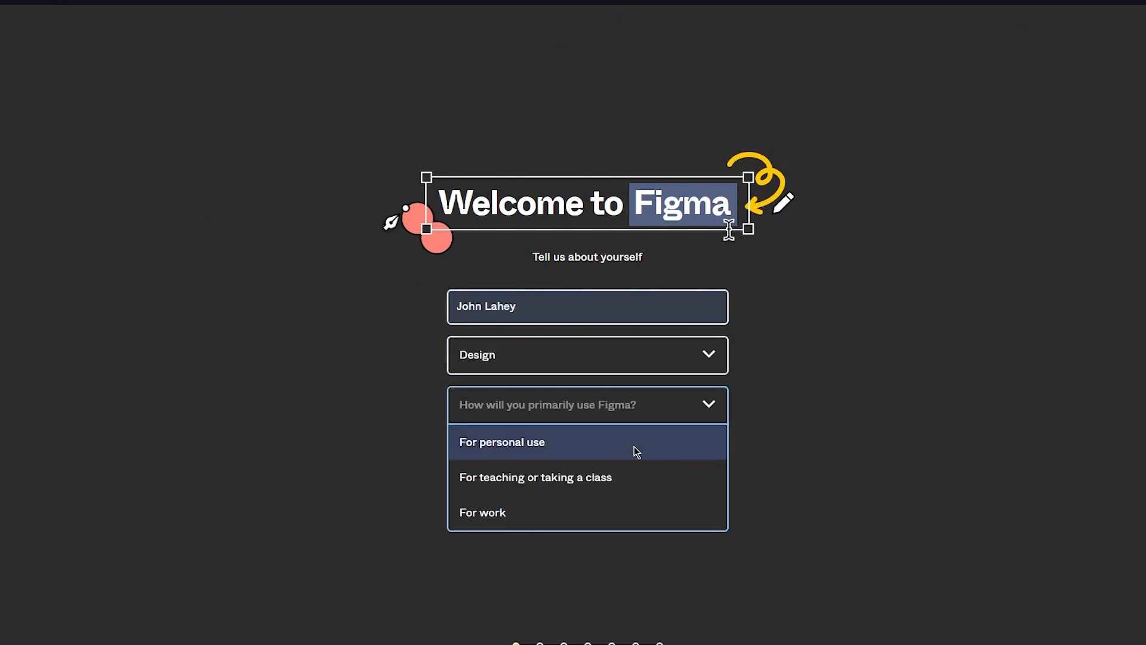
click(554, 451)
click(562, 464)
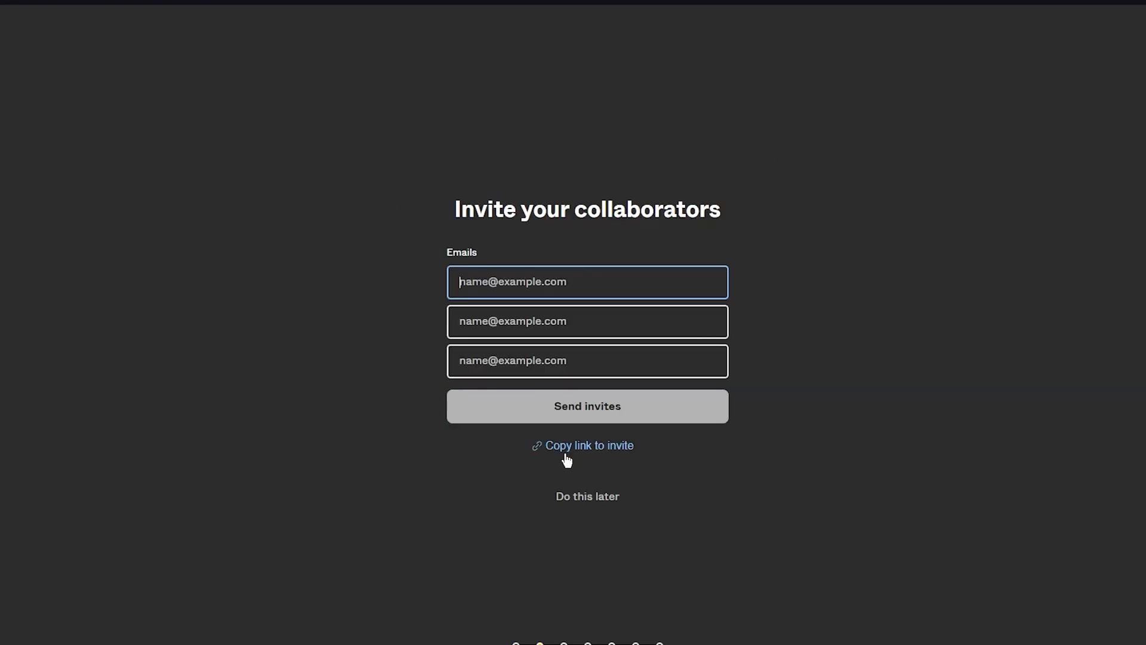
- Skip the collaborator invitations, choose the free Starter plan and start with Design with Figma
click(568, 498)
click(576, 470)
click(591, 467)
click(582, 445)
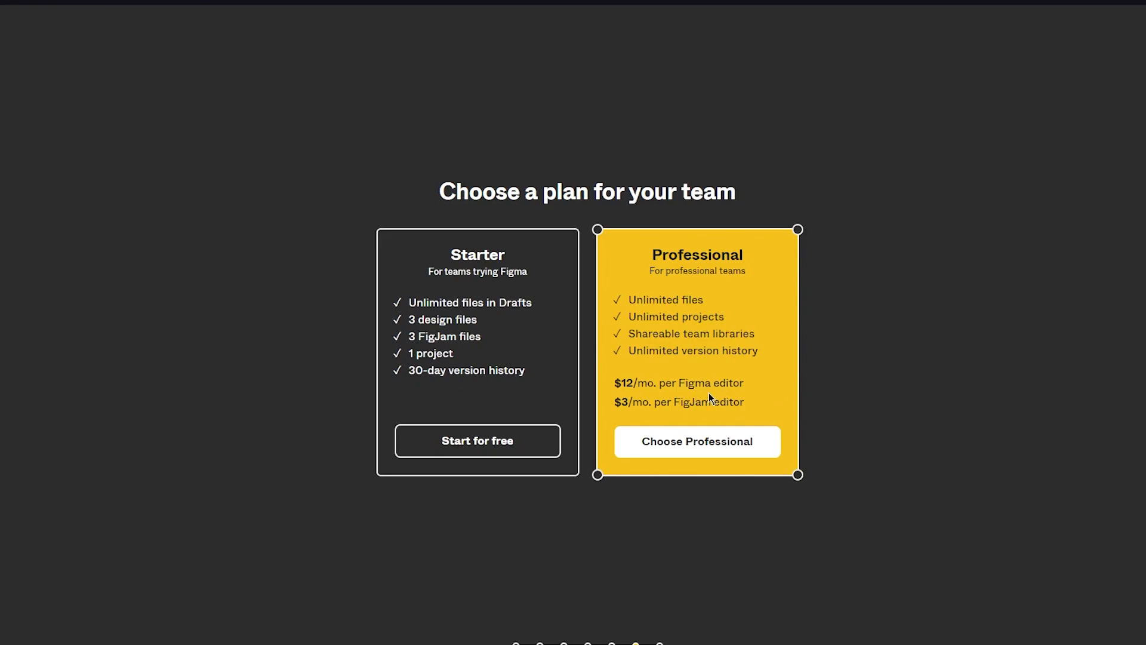
click(529, 442)
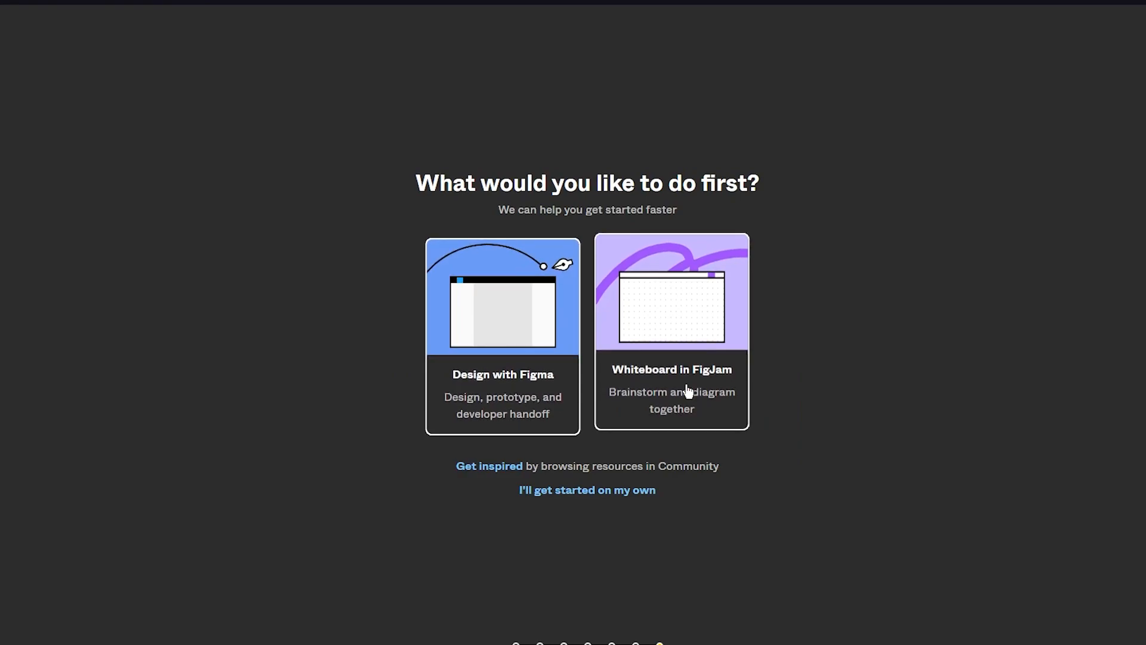
click(456, 394)
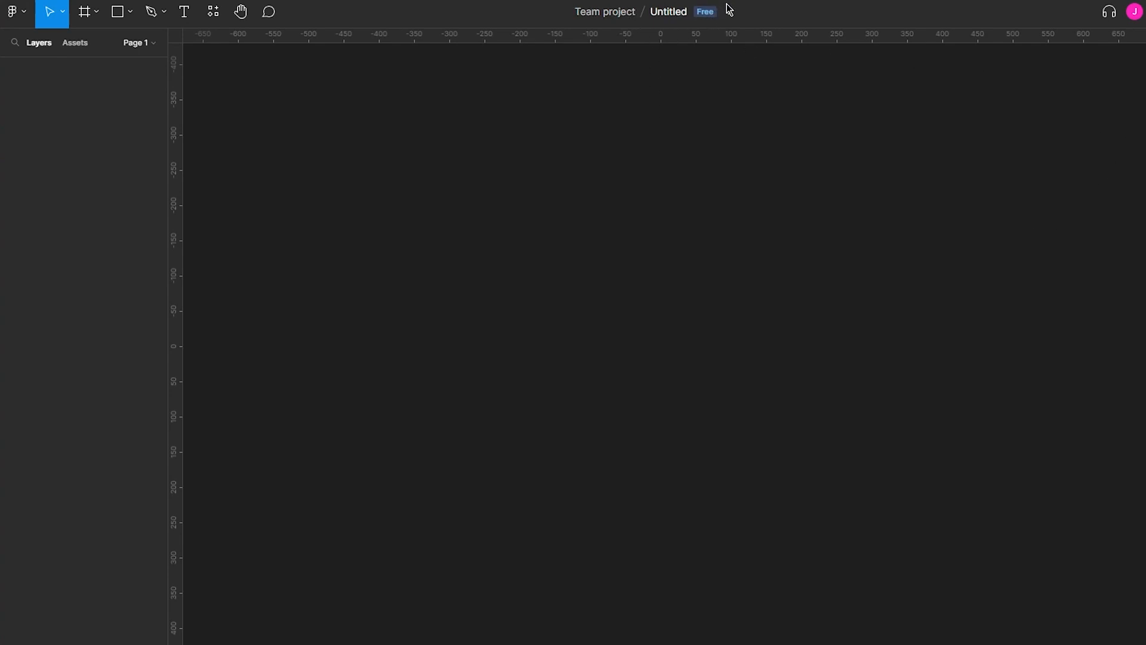
click(24, 8)
mouse_move(93, 105)
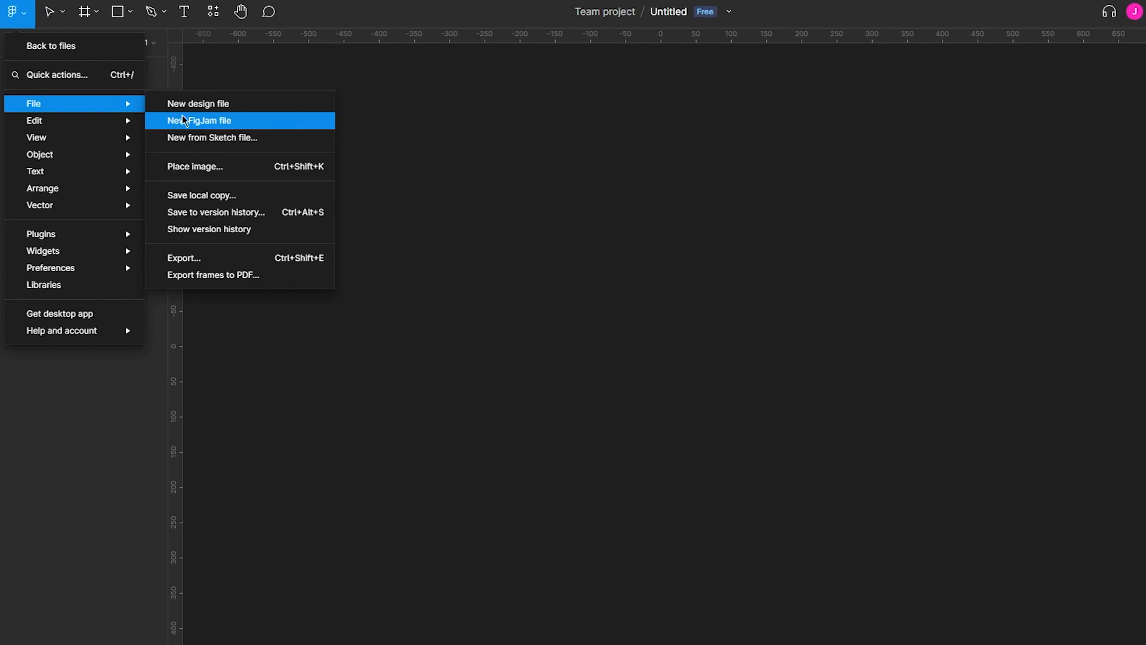
mouse_move(127, 120)
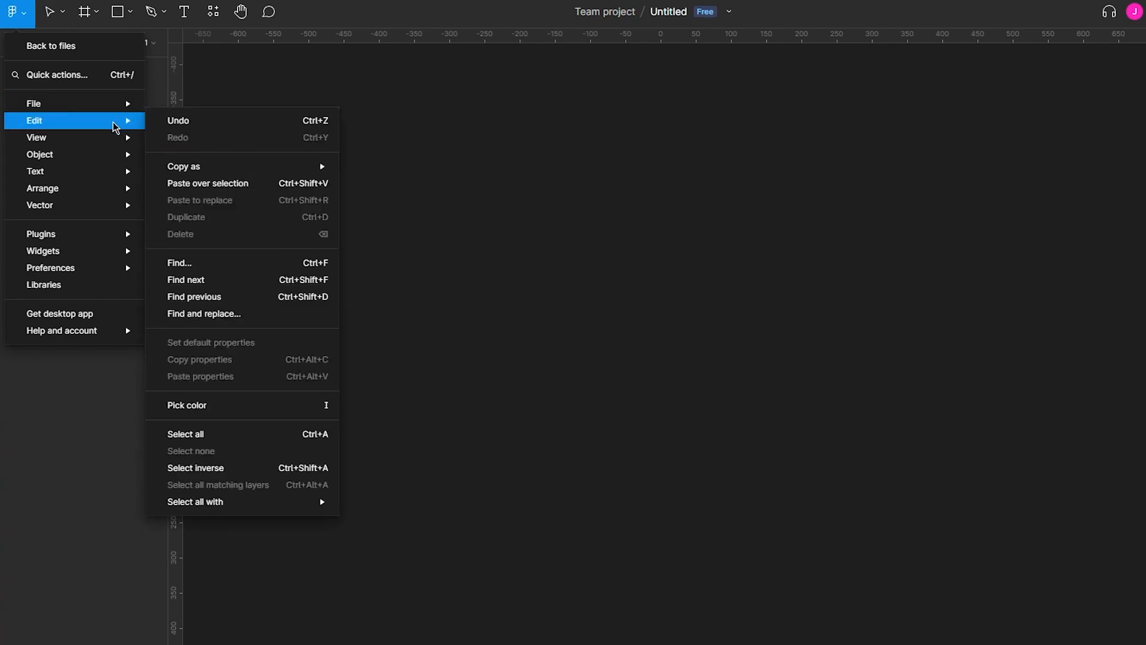
mouse_move(126, 174)
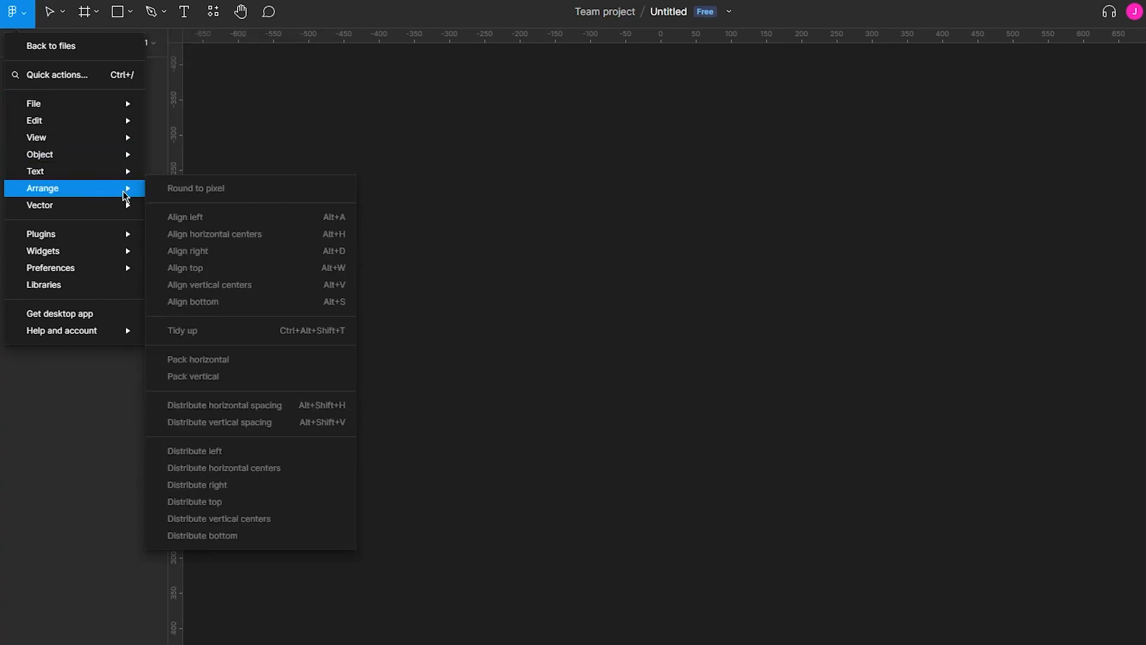
click(236, 175)
click(97, 11)
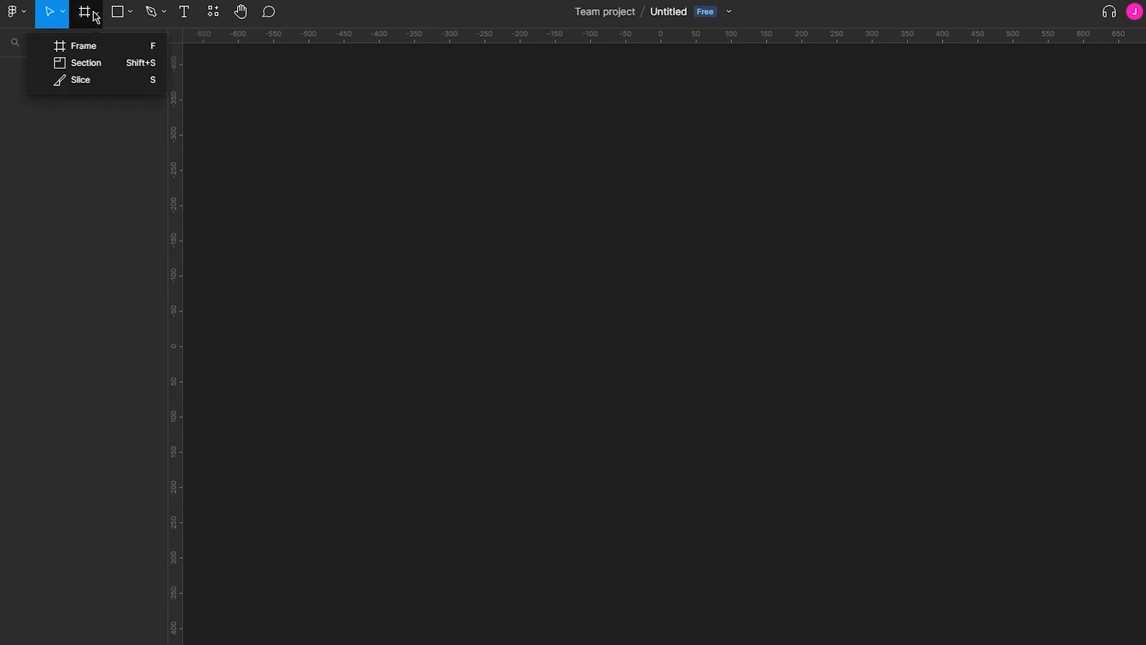
click(104, 64)
drag(283, 91, 976, 496)
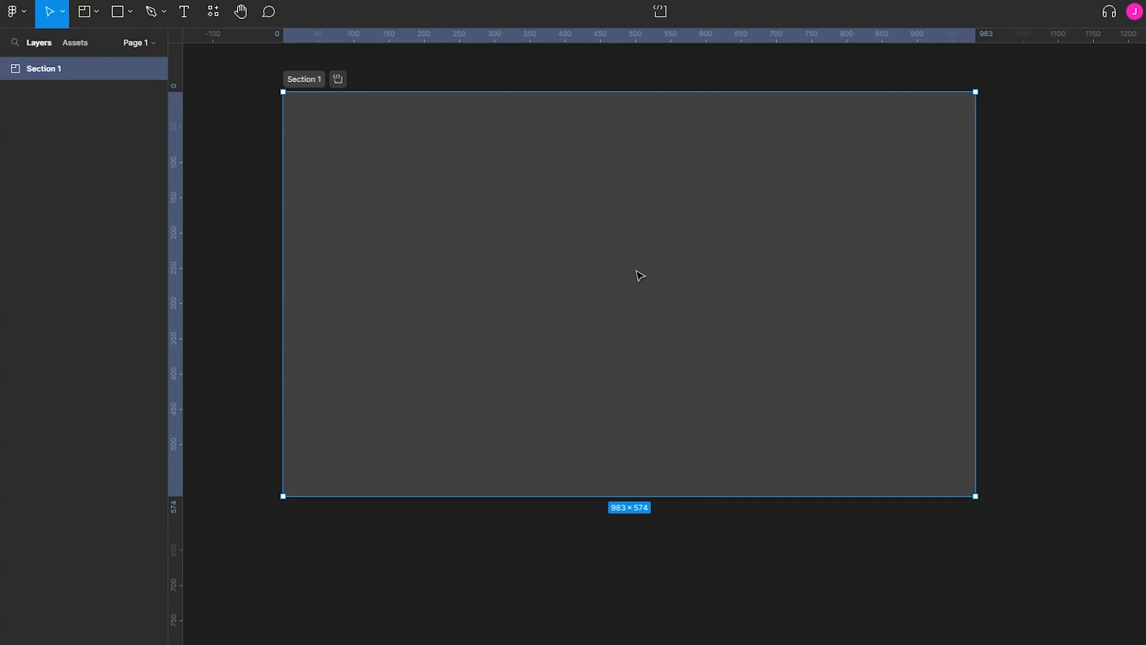
key(Delete)
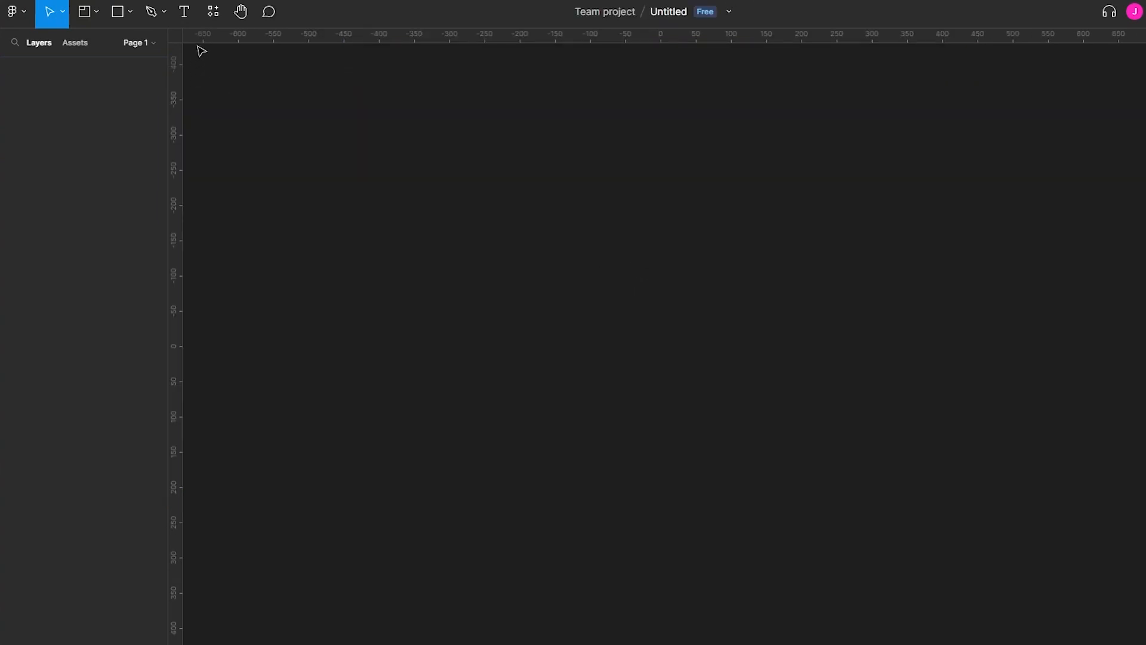
- Draw a wide, shallow header section about 1179 × 101 on the empty canvas
click(96, 12)
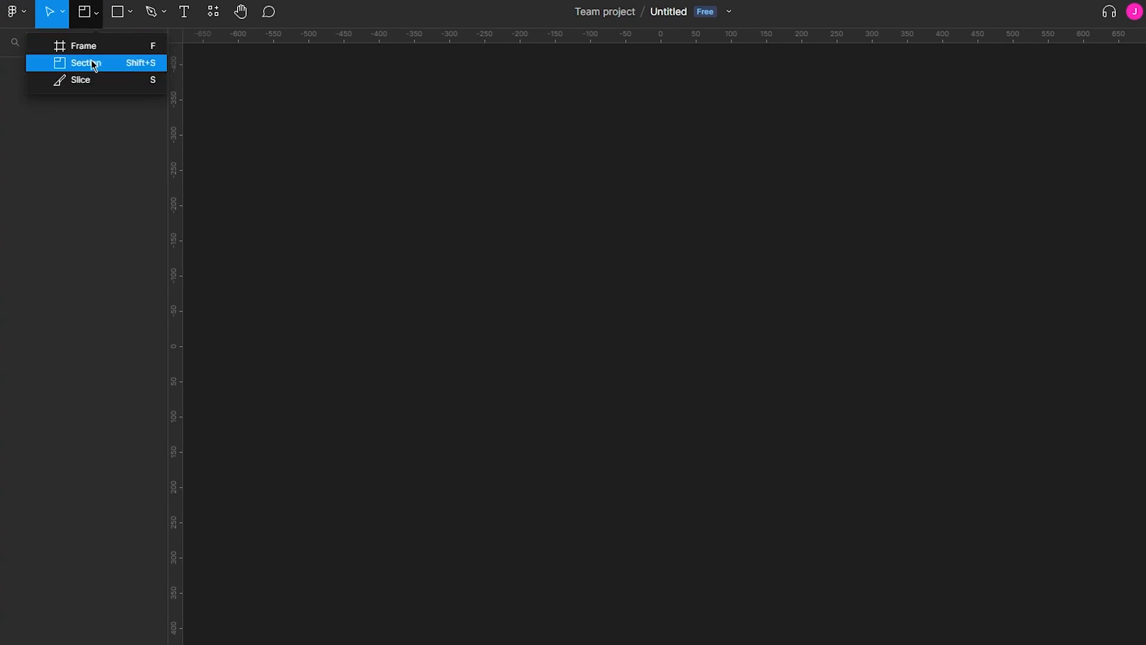
click(88, 23)
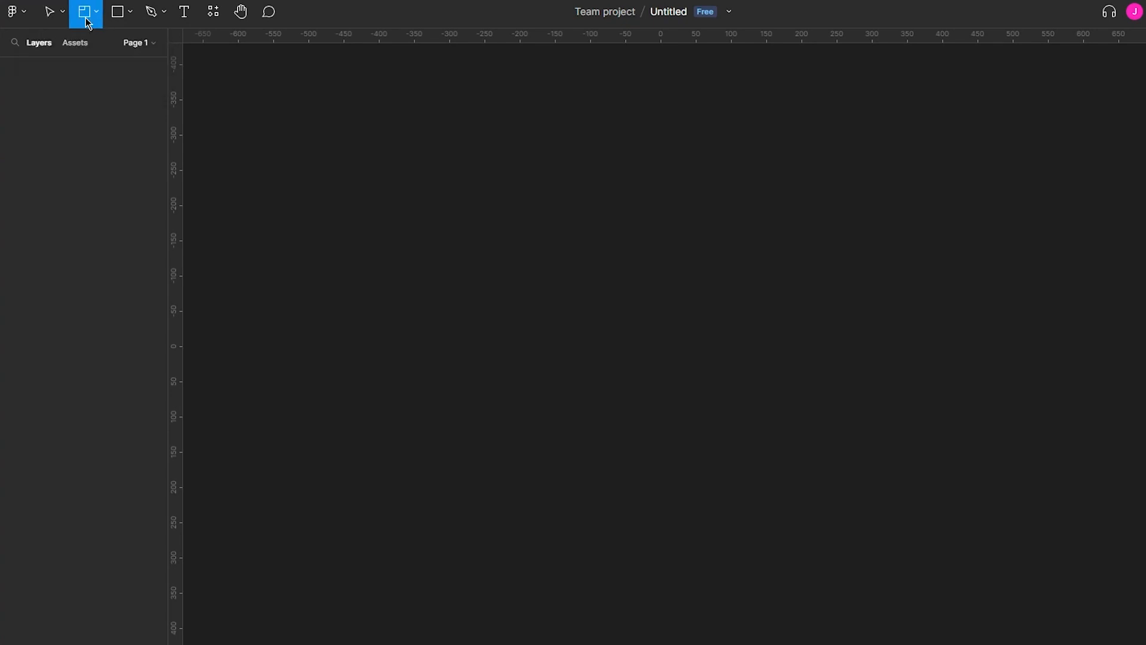
drag(307, 69, 182, 121)
scroll(959, 96, left, 3)
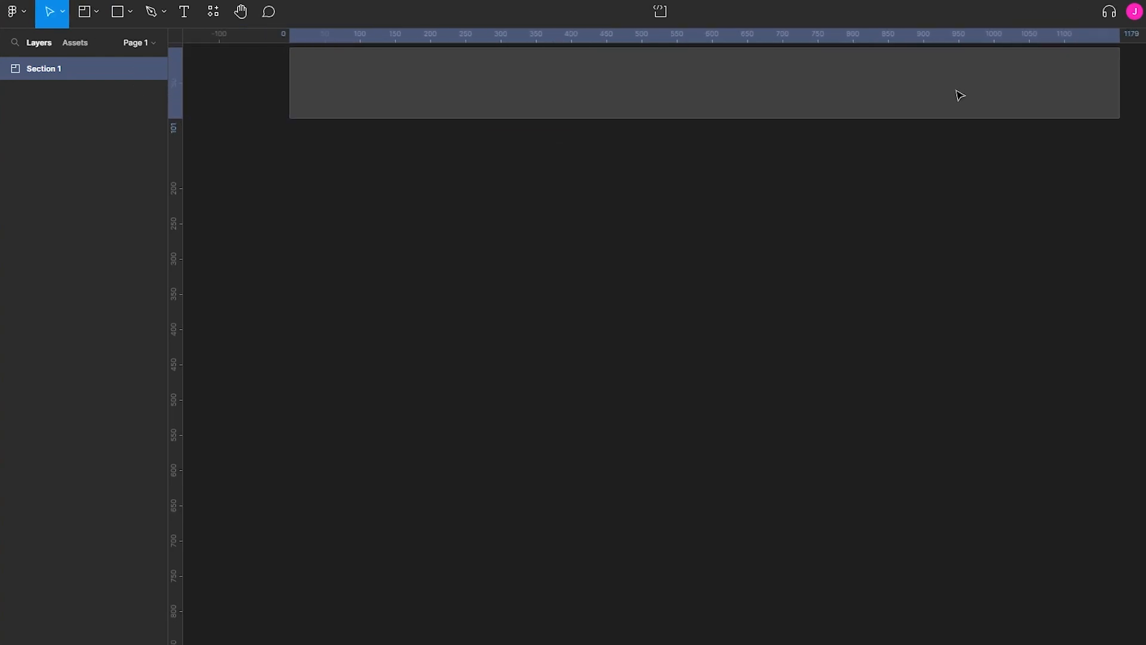
drag(865, 196, 817, 202)
drag(775, 80, 731, 146)
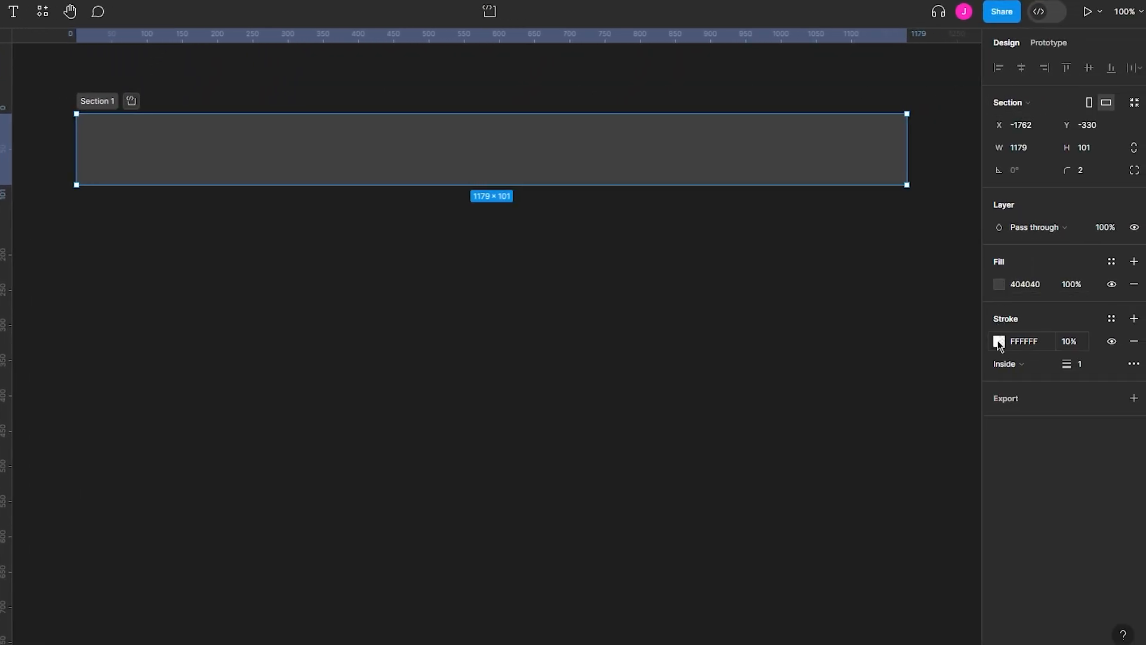
- Set the header section's fill to red F60000 and its stroke colour to dark red 9B0000
click(999, 284)
drag(954, 307, 1006, 321)
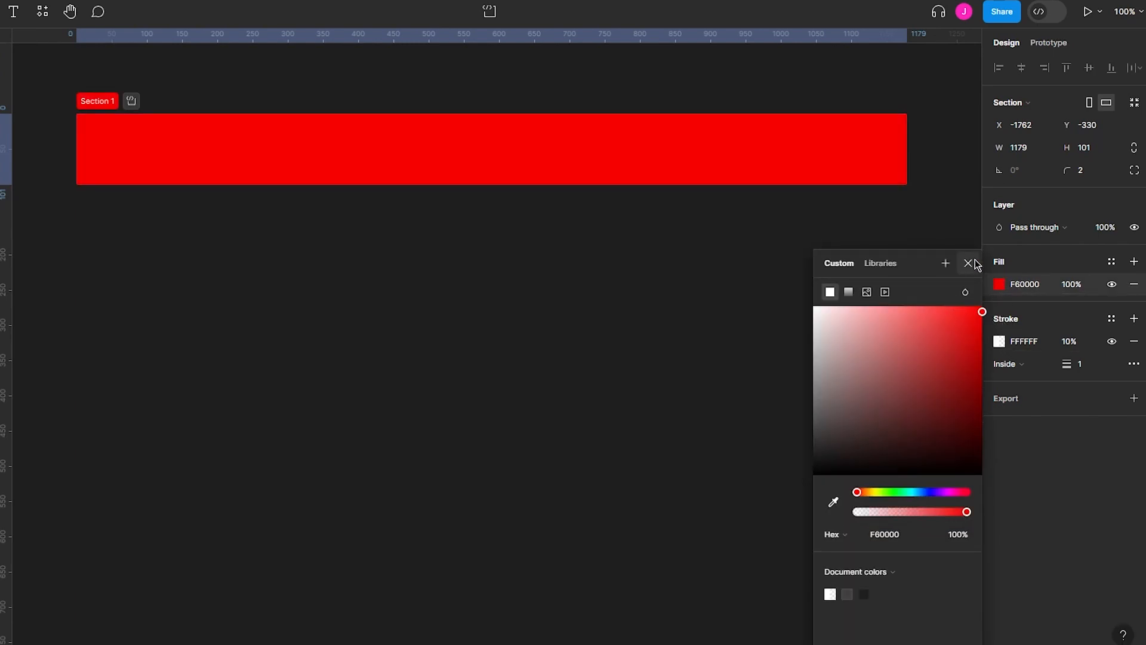
click(973, 236)
click(896, 153)
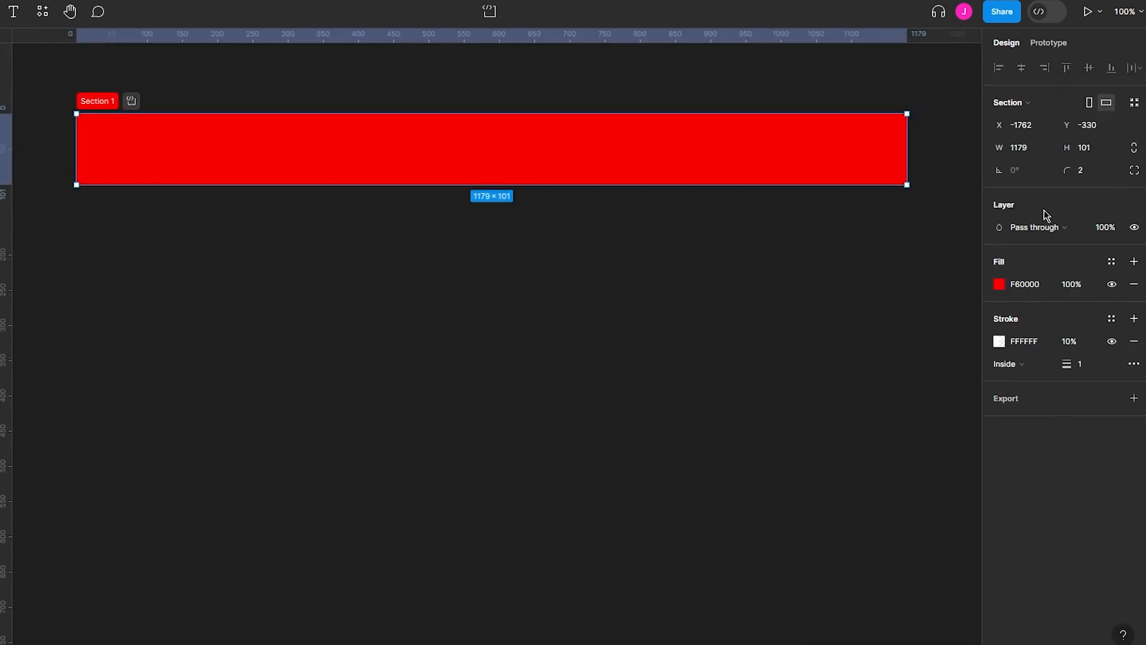
click(1001, 342)
mouse_move(955, 341)
mouse_down()
mouse_move(936, 389)
mouse_move(639, 353)
mouse_move(1084, 318)
mouse_move(1058, 359)
mouse_up()
click(1034, 430)
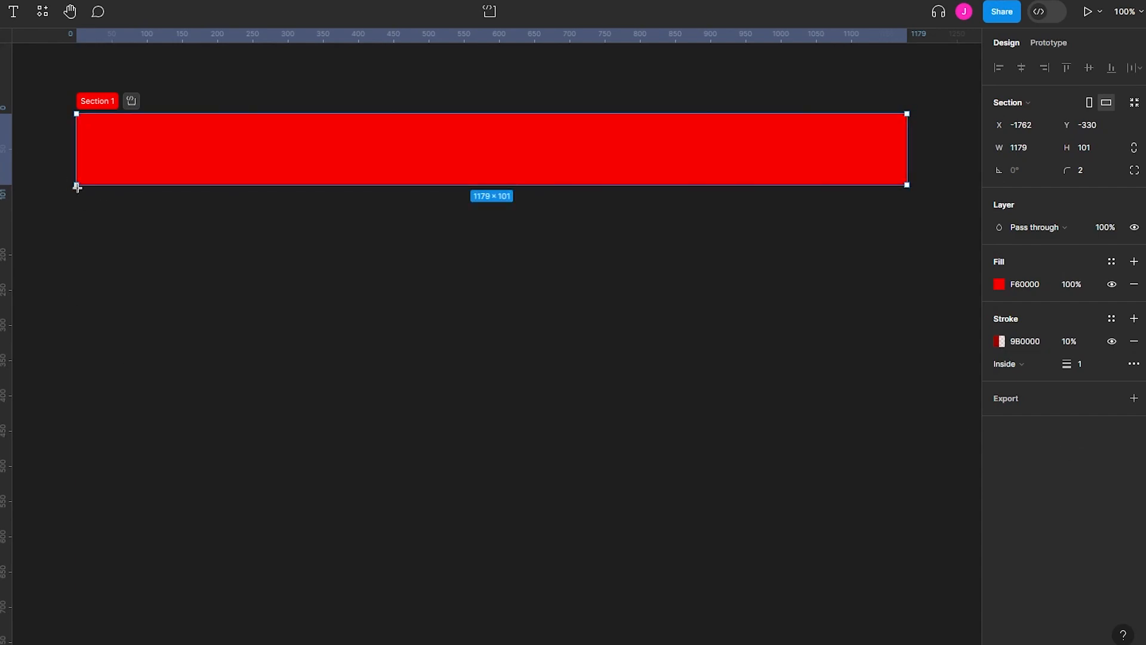
- Draw a second section about 1179 × 595 directly beneath the red header, matching its width
drag(76, 185, 907, 604)
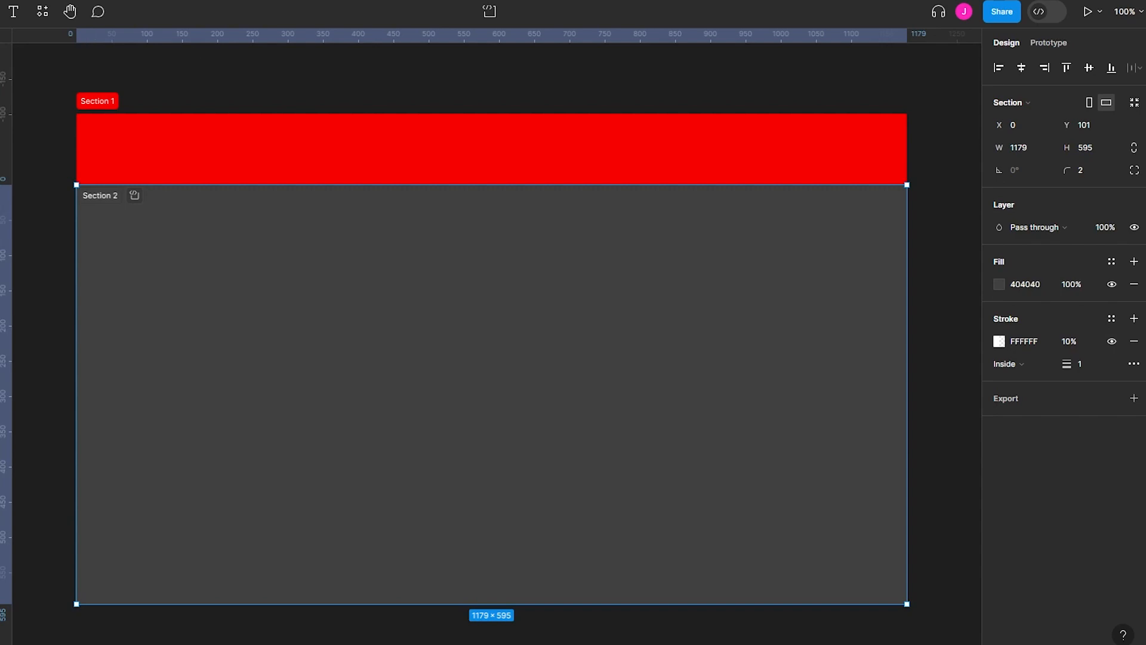
click(92, 16)
- Place the drake_as_50_cent image file from the computer over the right end of the red header
click(125, 18)
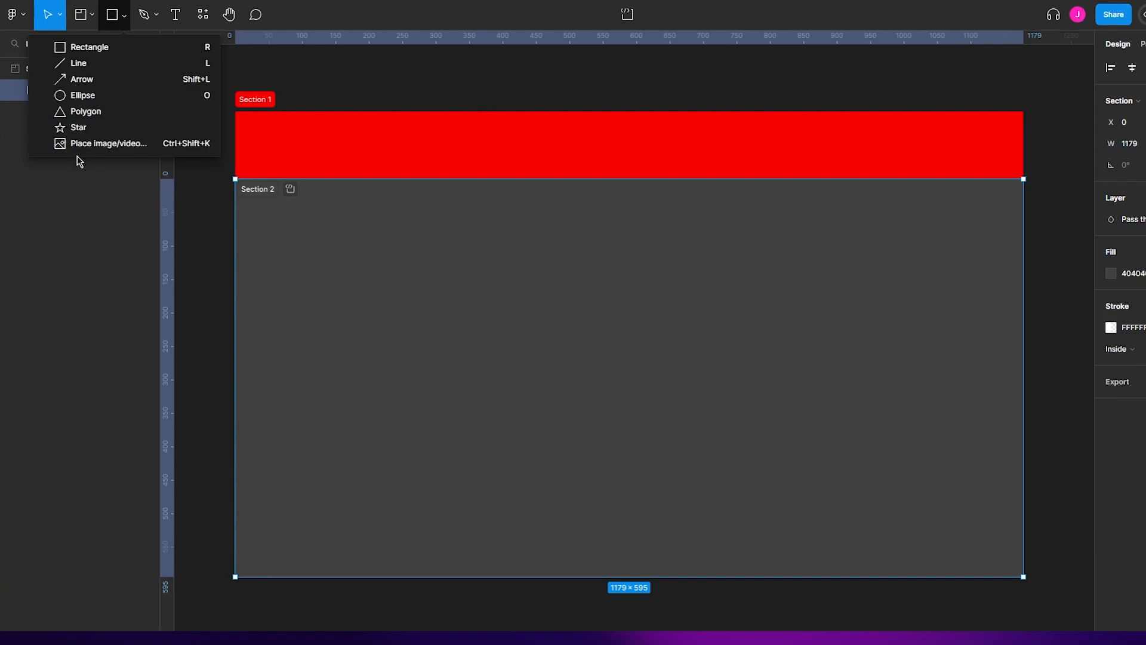
click(99, 148)
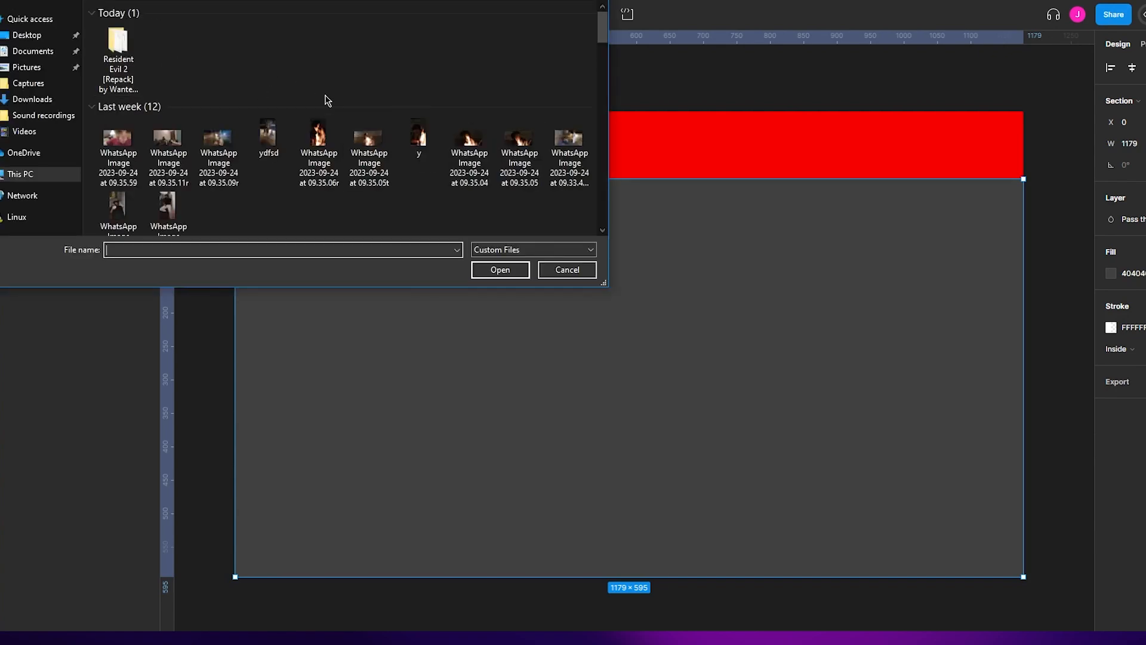
scroll(444, 147, down, 5)
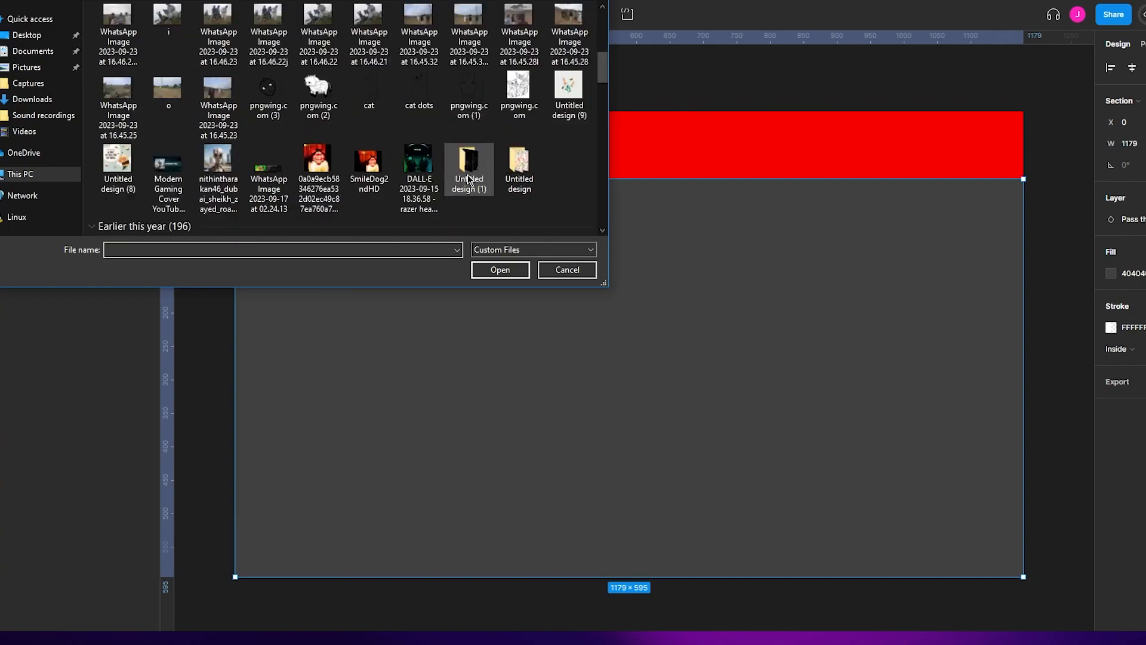
scroll(567, 120, down, 3)
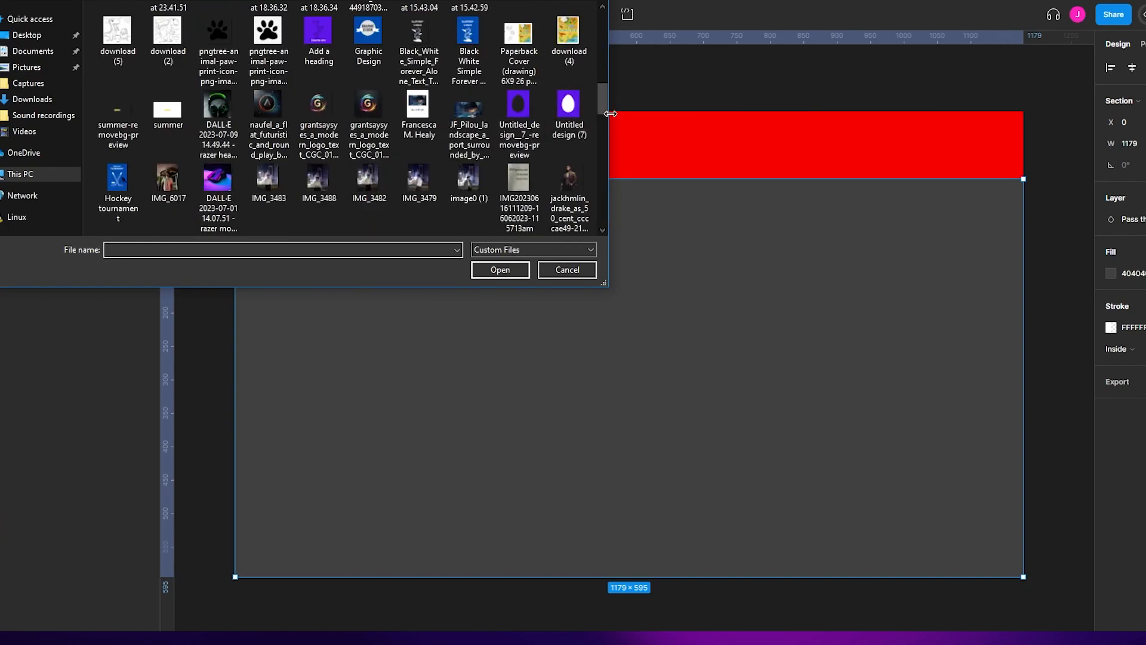
scroll(608, 106, down, 1)
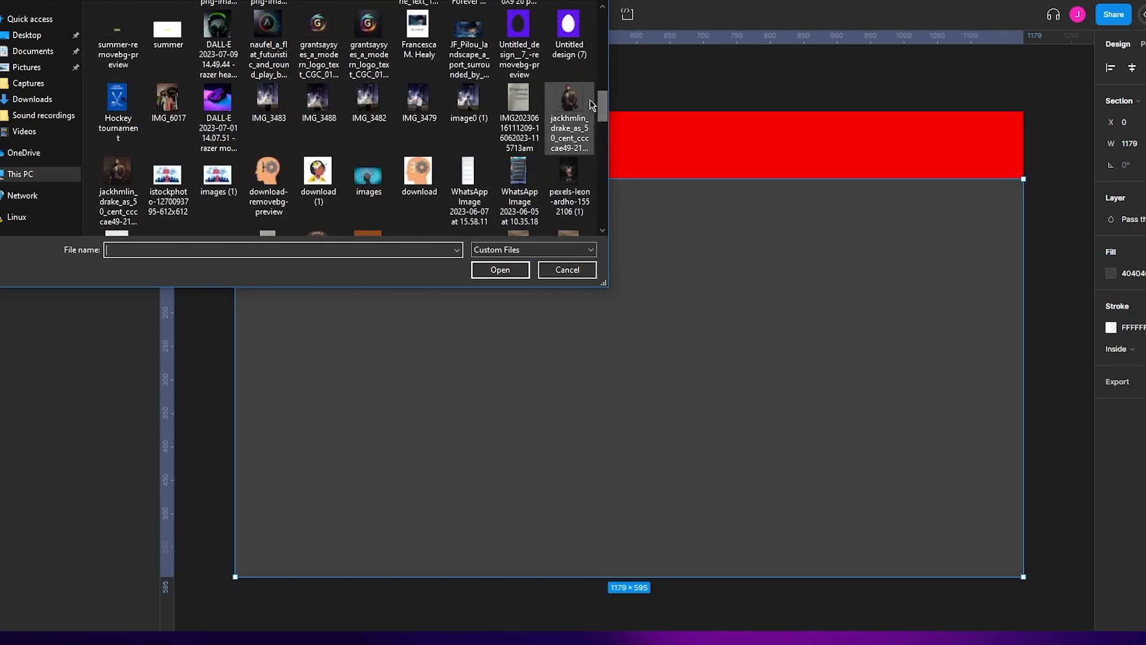
double_click(578, 105)
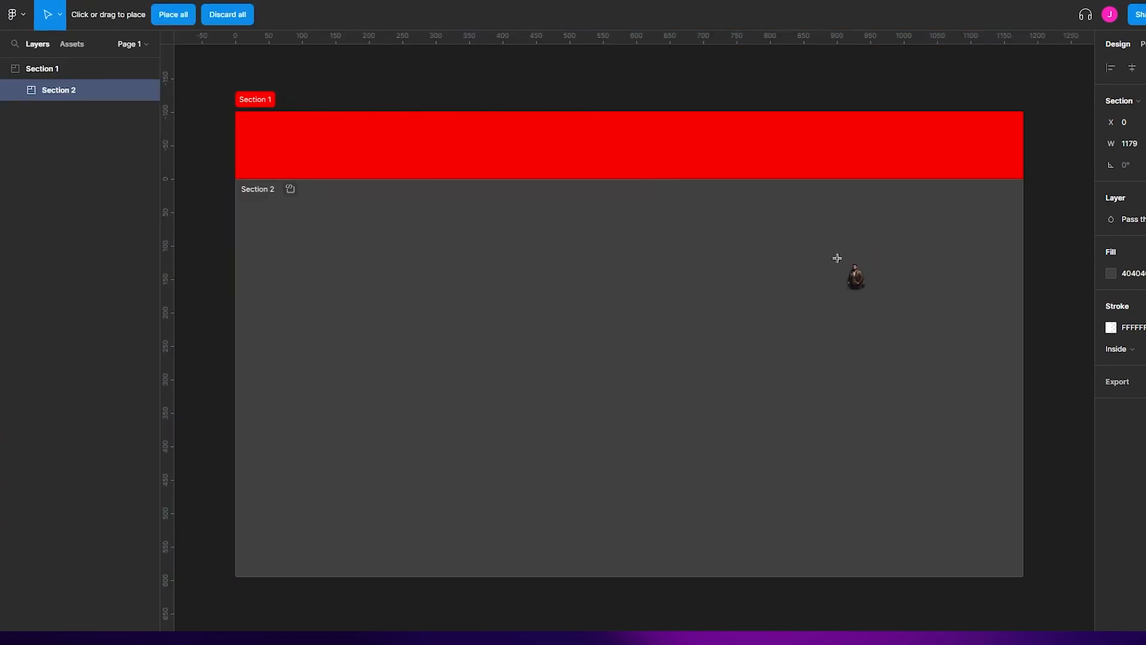
click(947, 120)
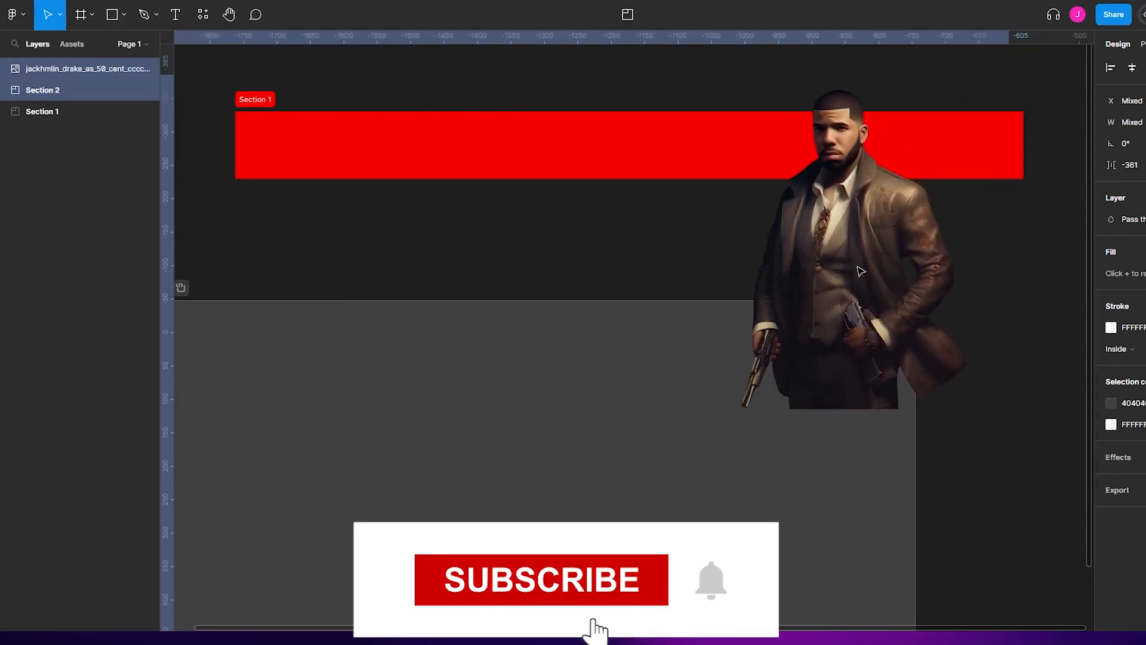
drag(860, 272, 781, 283)
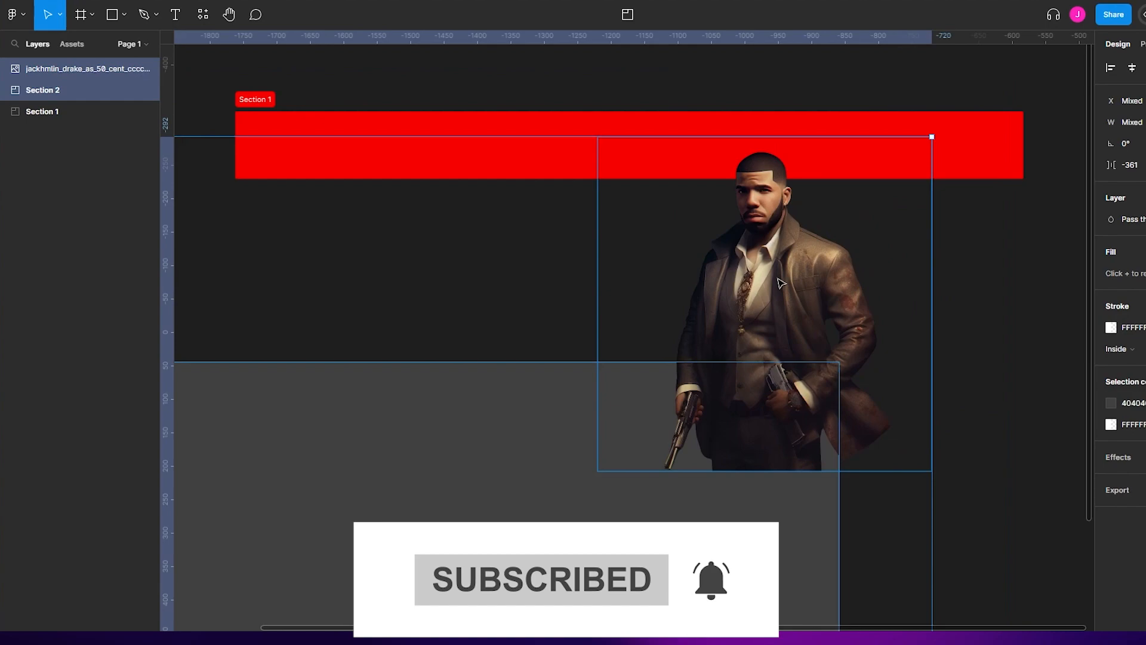
key(ctrl+z)
key(ctrl+z)
key(ctrl+z)
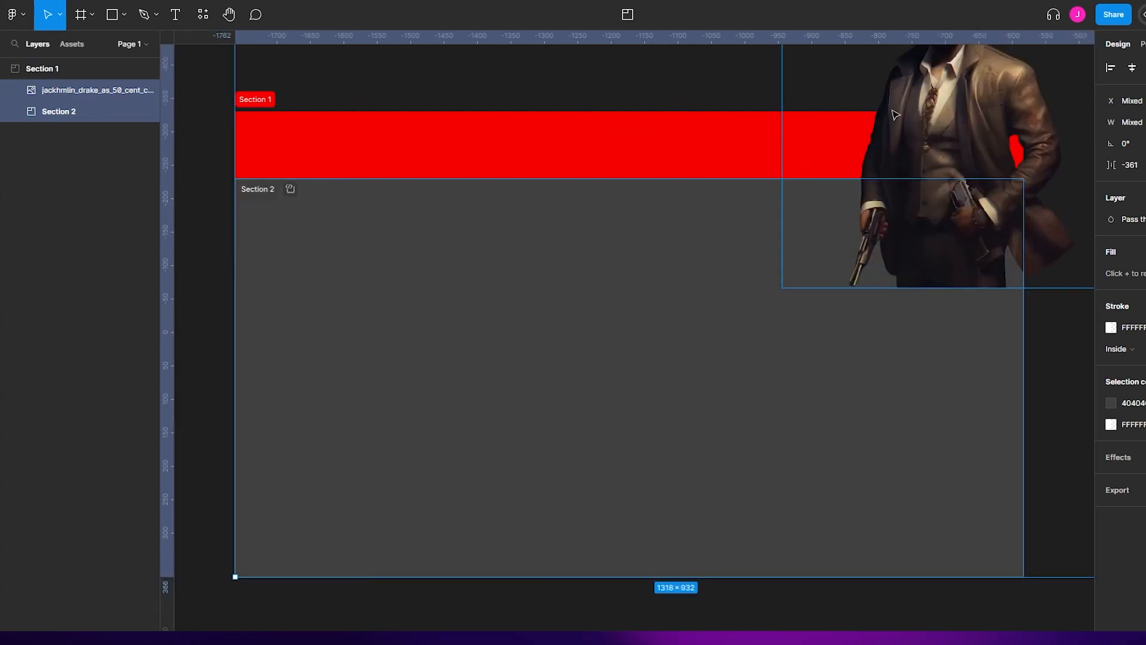
- Shrink the placed image to about 218 × 220 and position it in the upper-right corner of the layout, overlapping the header
click(940, 69)
drag(940, 69, 826, 253)
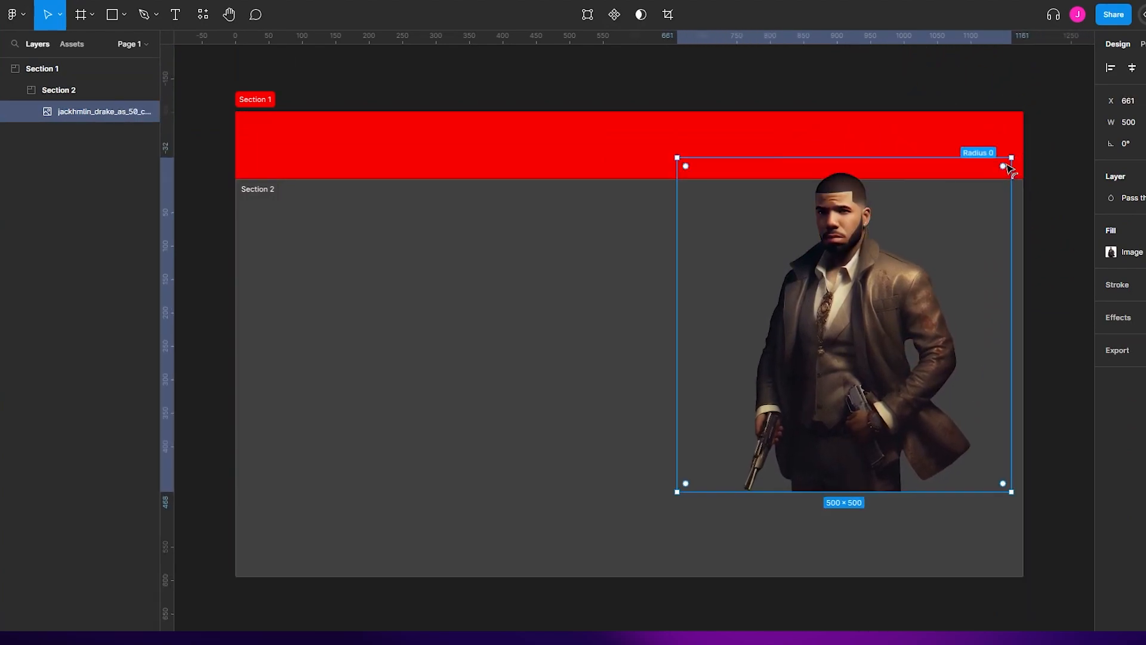
drag(1009, 158, 823, 345)
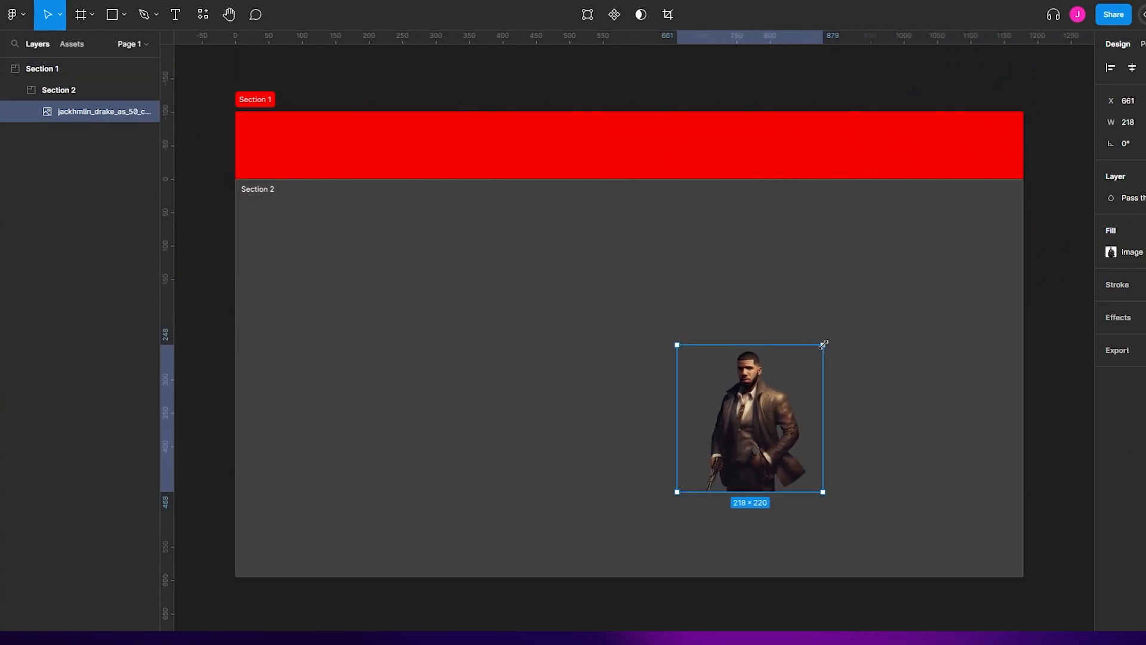
drag(791, 419, 995, 216)
click(1057, 222)
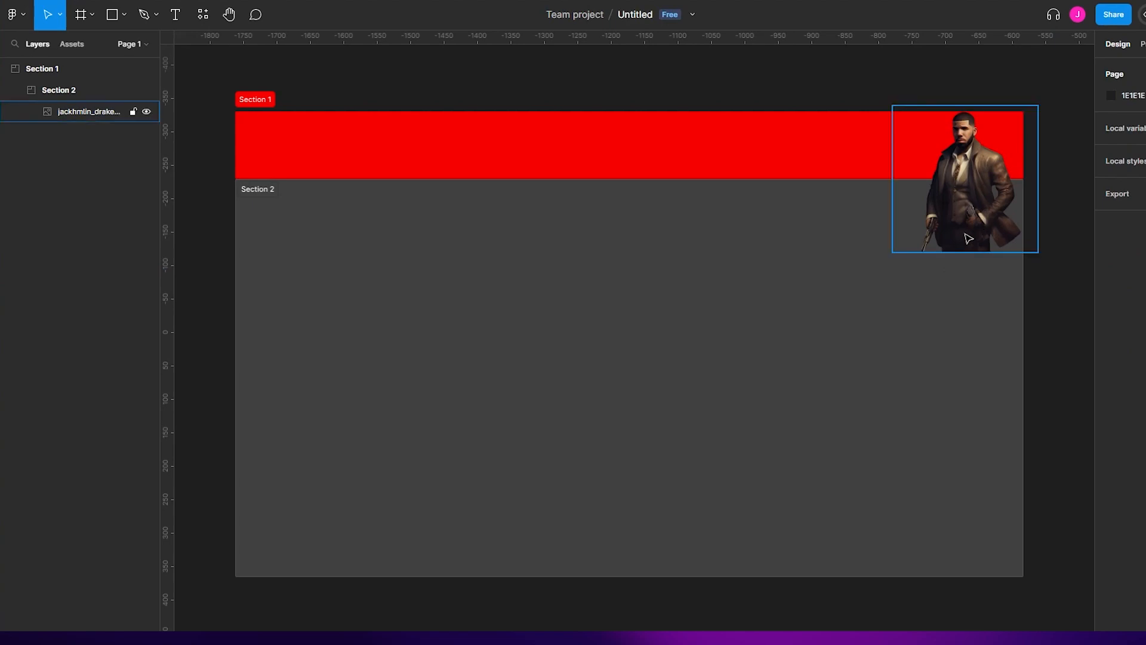
- Add a text box about 240 wide at the base of the character image, reading "Johnathan textile"
click(182, 25)
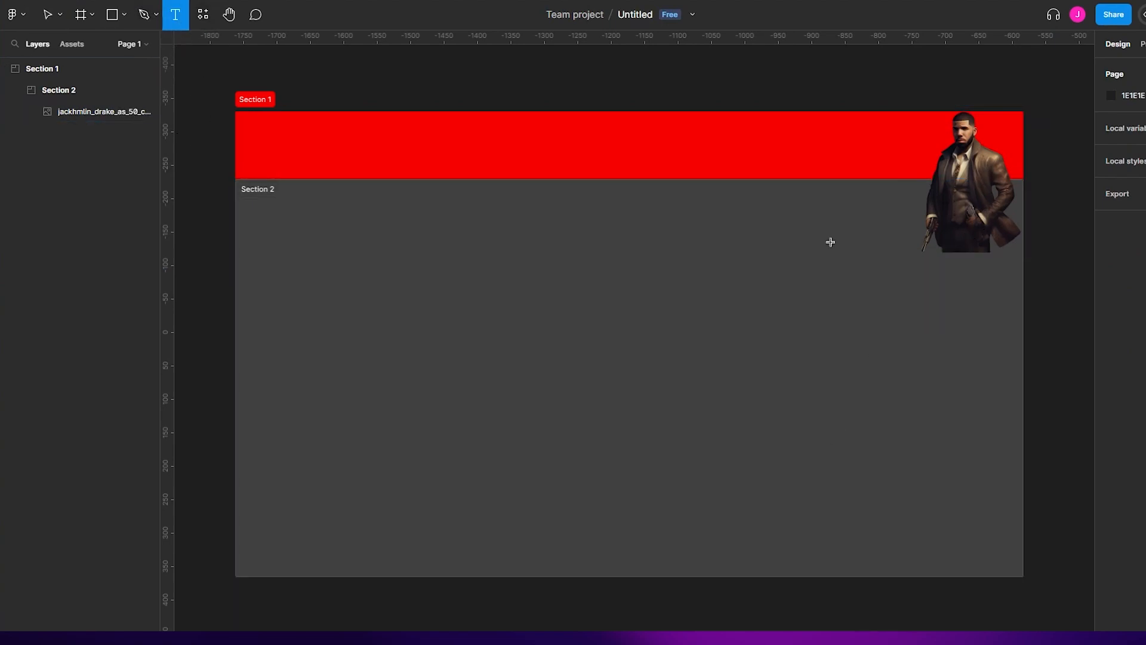
drag(864, 246, 1022, 291)
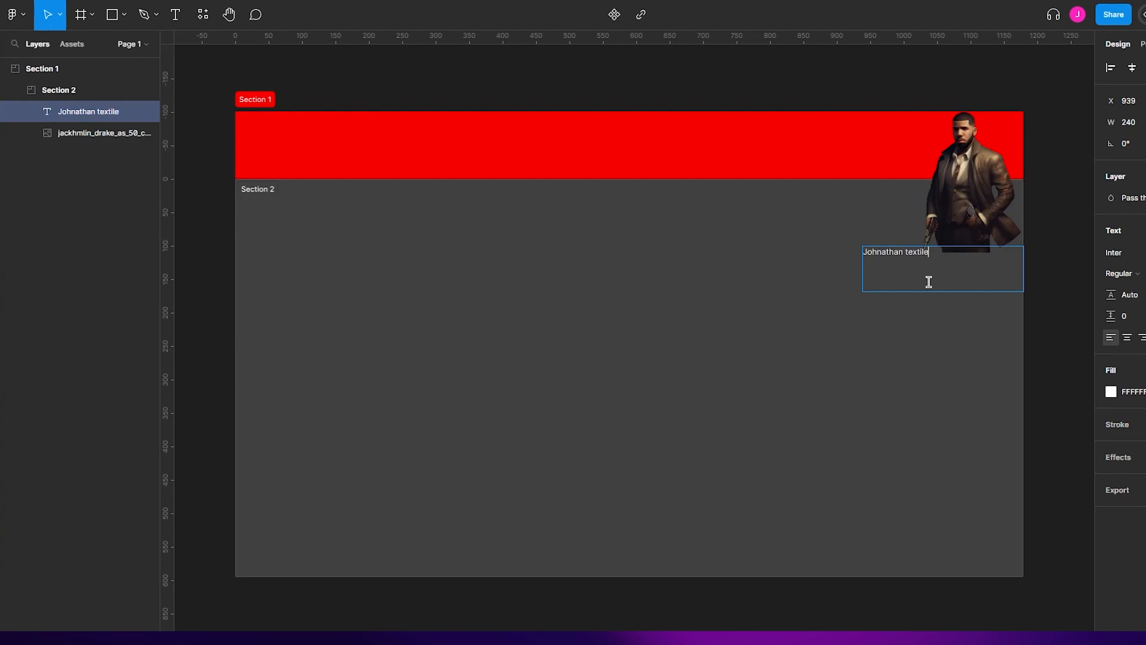
- Set the font of the "Johnathan textiles" text to Jockey One
drag(949, 263, 722, 247)
click(1130, 251)
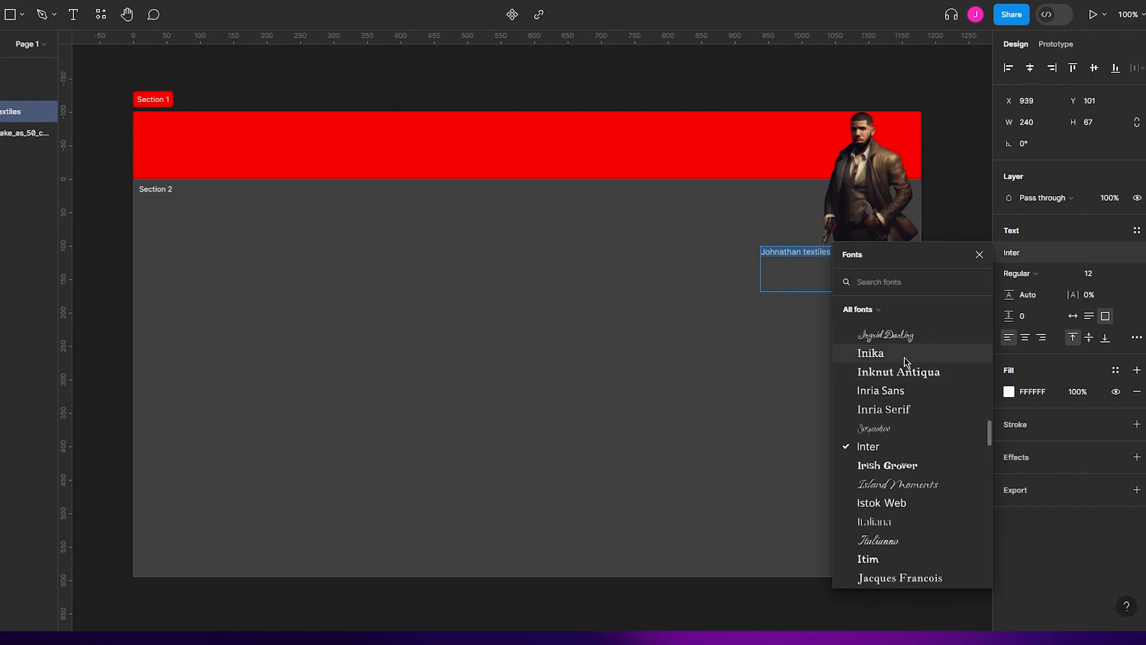
scroll(919, 465, down, 4)
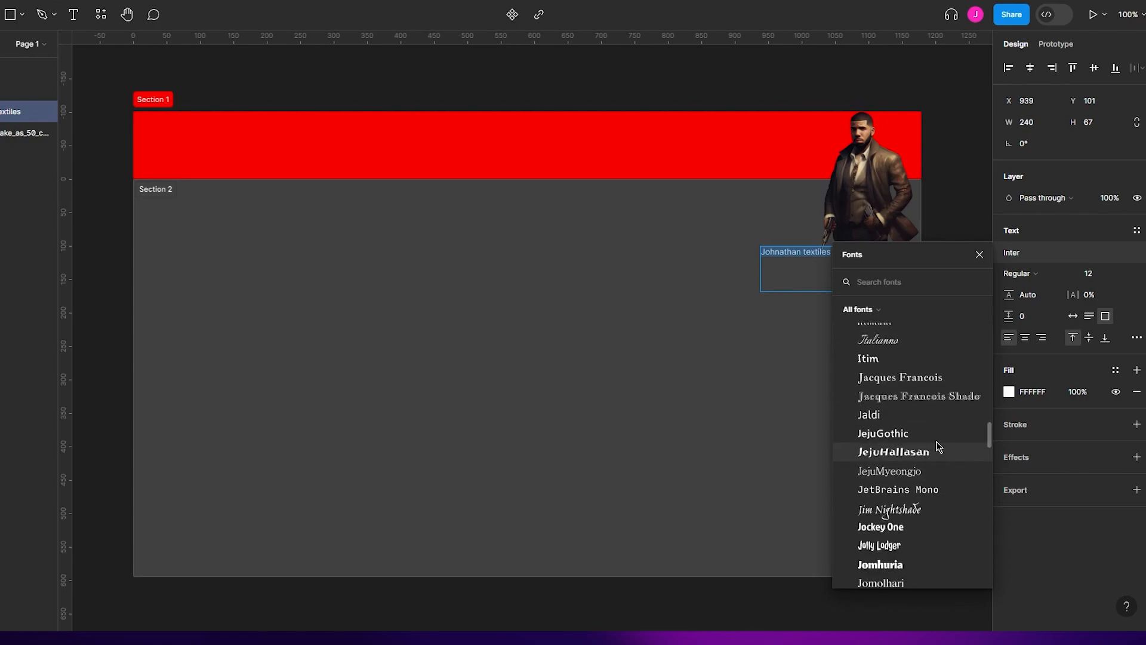
scroll(935, 446, down, 3)
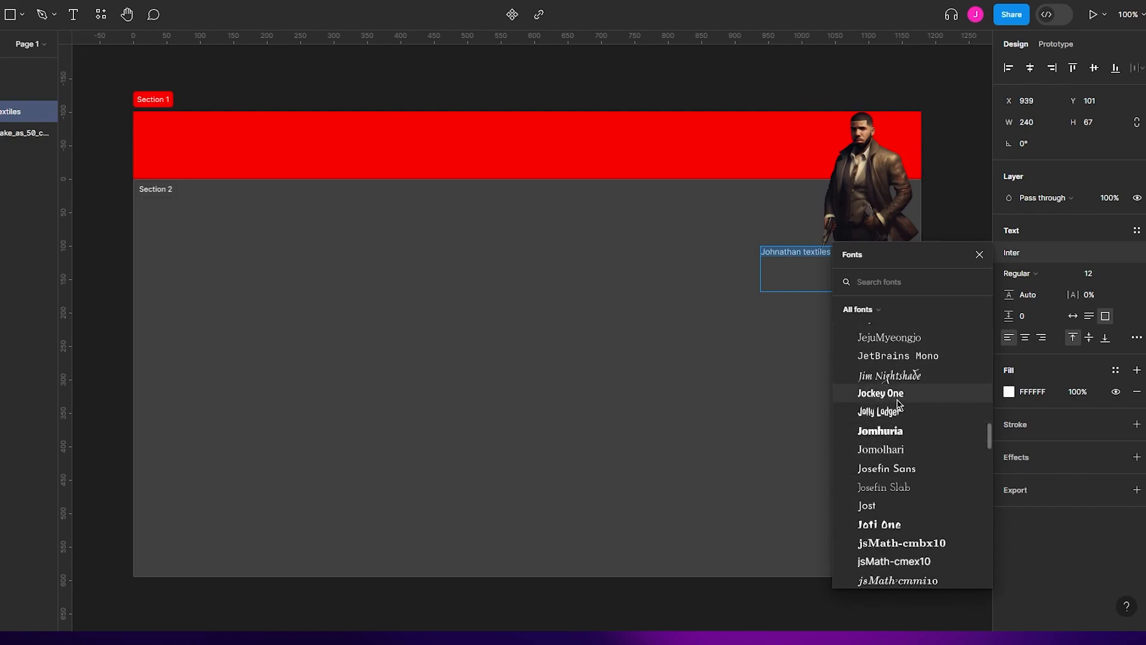
click(871, 394)
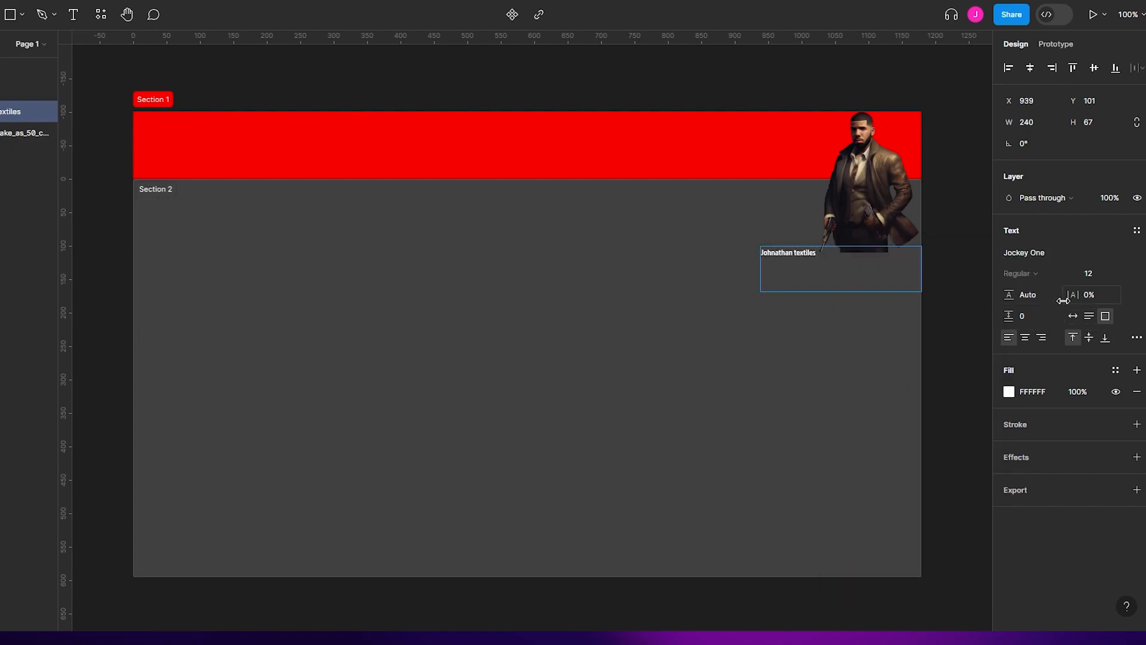
- Center-align the "Johnathan textiles" text and place its box directly beneath the character image, centered under the figure
click(1030, 68)
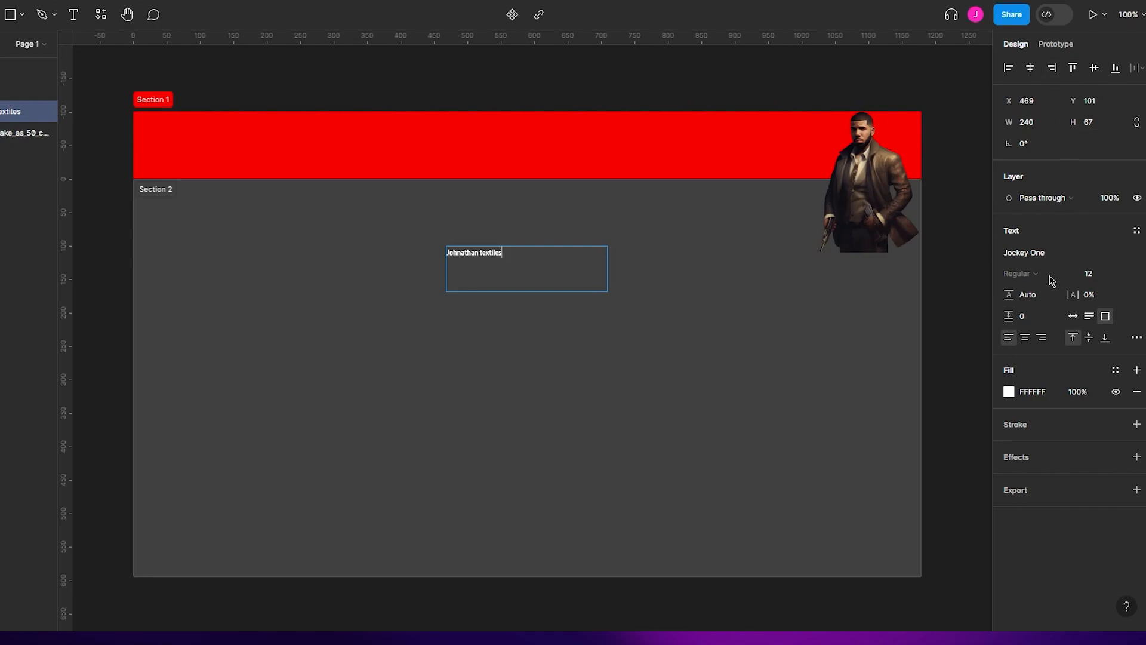
click(1025, 337)
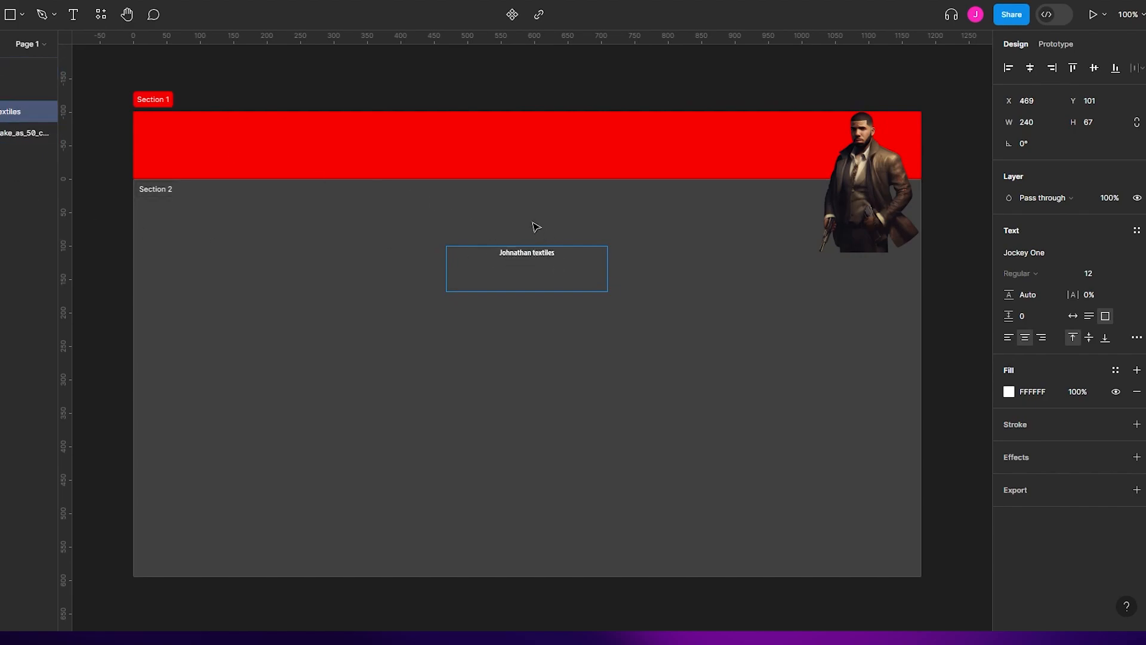
key(Escape)
drag(538, 271, 871, 279)
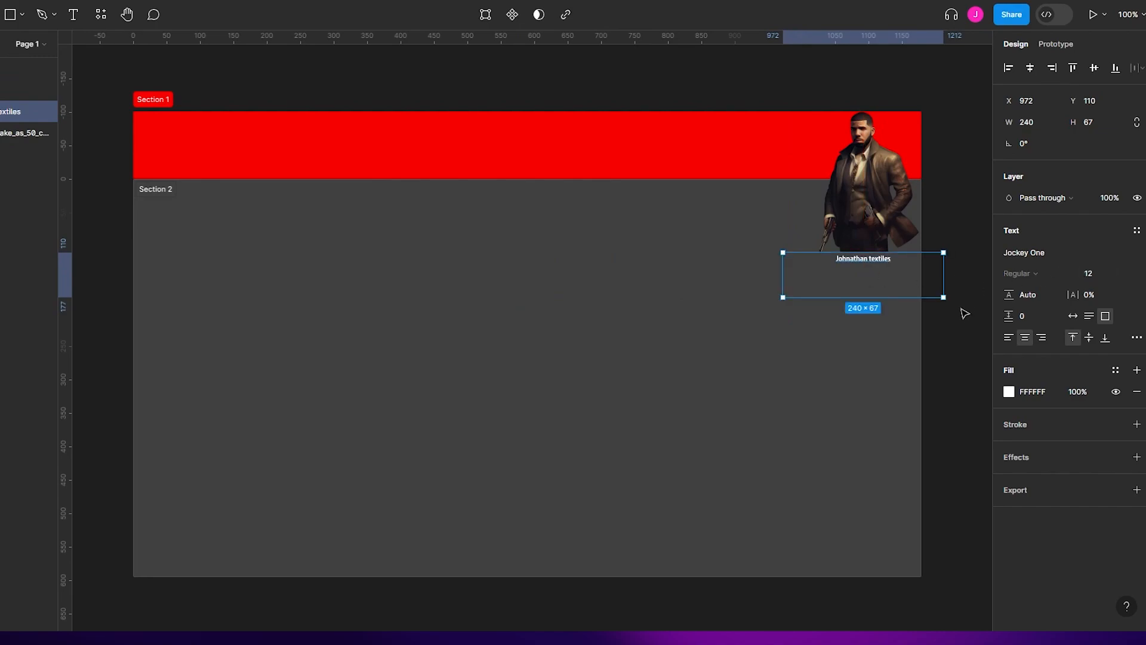
- Set the "Johnathan textiles" text to size 32 and move it up over the image's base, flush with the section's right edge
click(1089, 272)
text(32)
key(Return)
drag(912, 278, 871, 257)
click(860, 309)
click(975, 310)
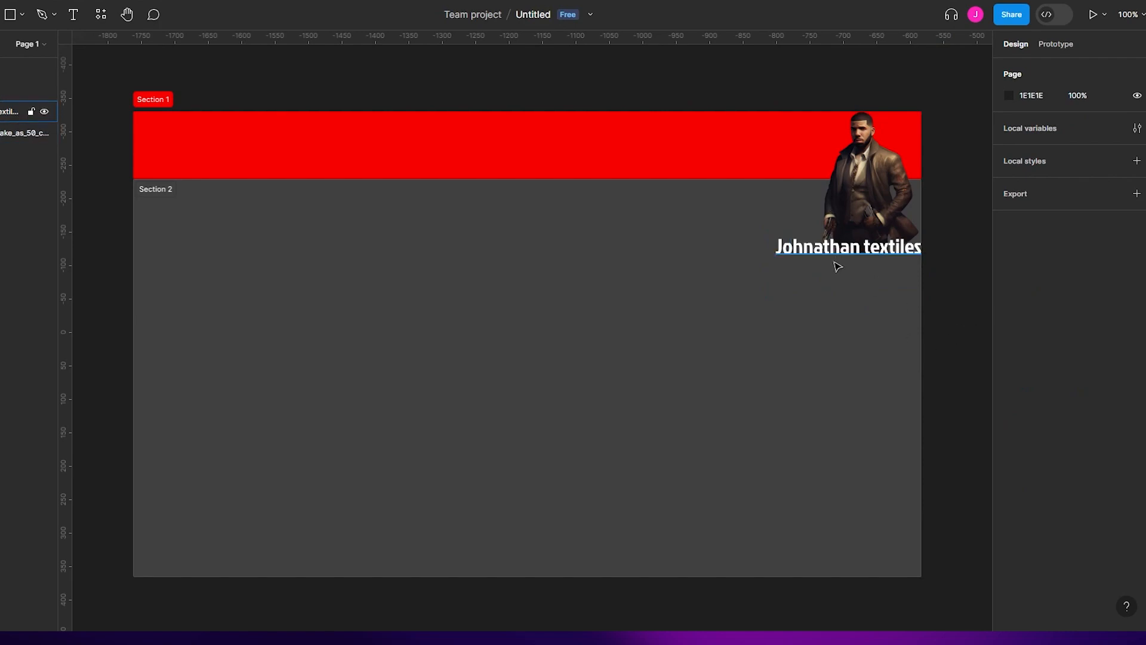
- Change the fill color of the "Johnathan textiles" text to the muted grey 887B7B
click(792, 263)
click(1008, 392)
drag(890, 386, 848, 365)
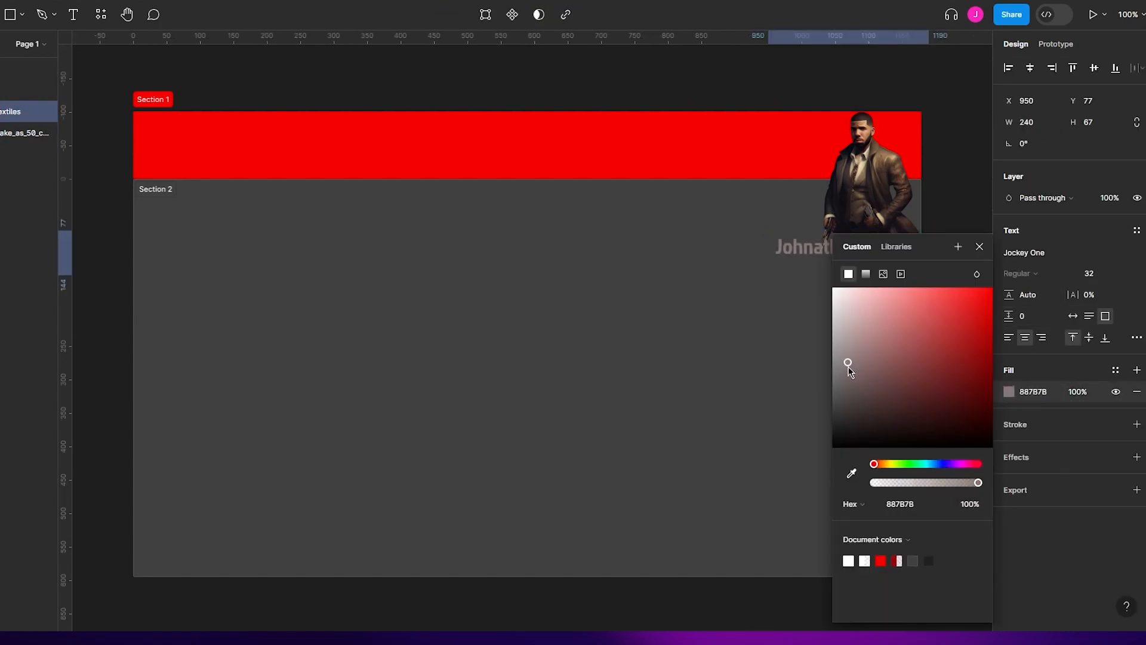
click(982, 221)
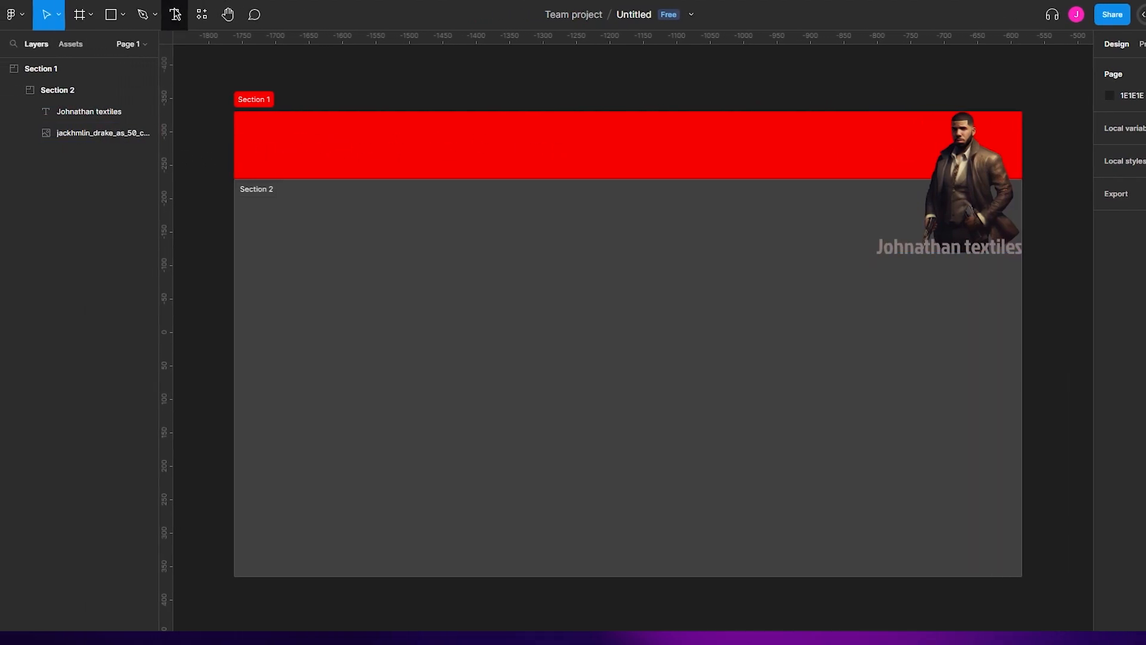
- Search the plugins for "framer" and run Figma to HTML with Framer
click(201, 13)
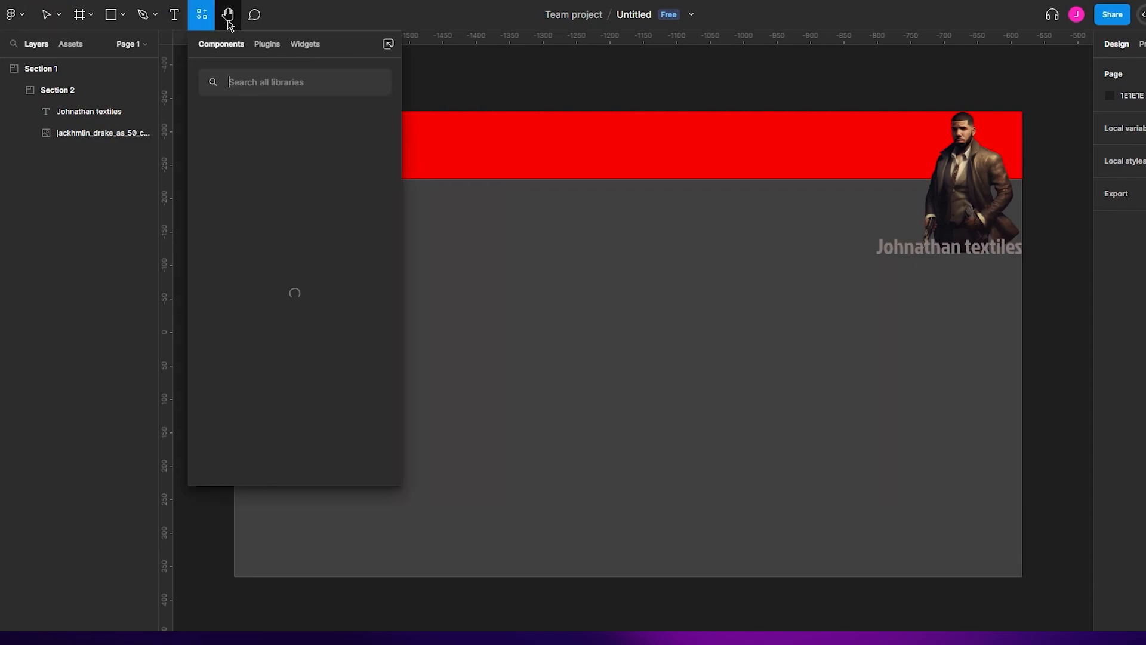
click(268, 43)
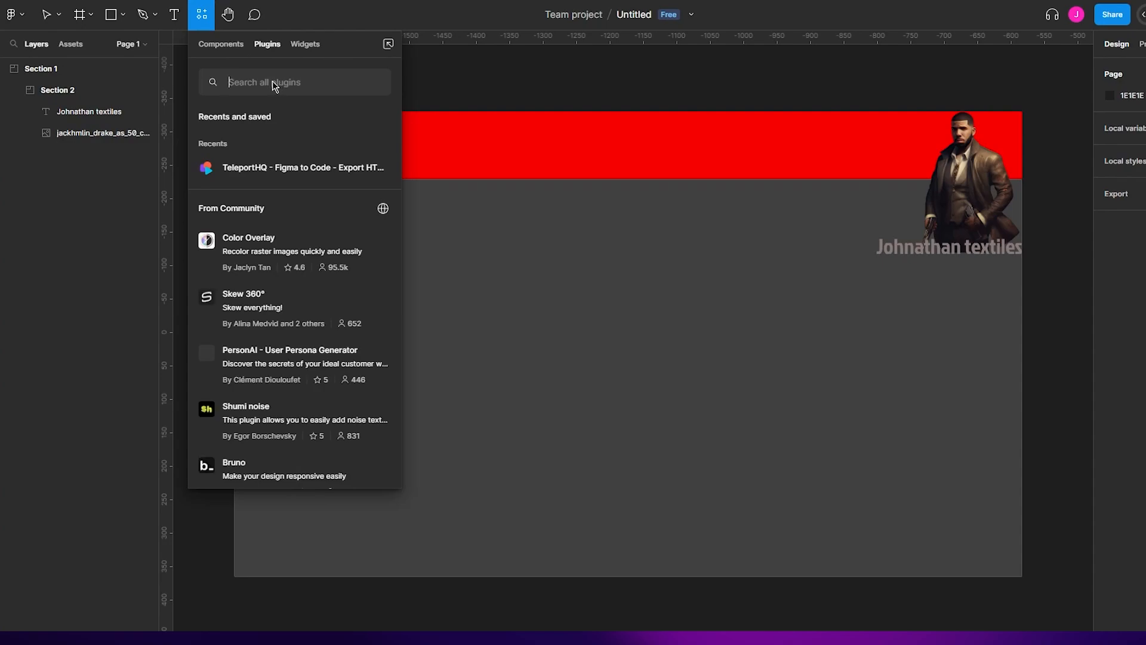
text(framer)
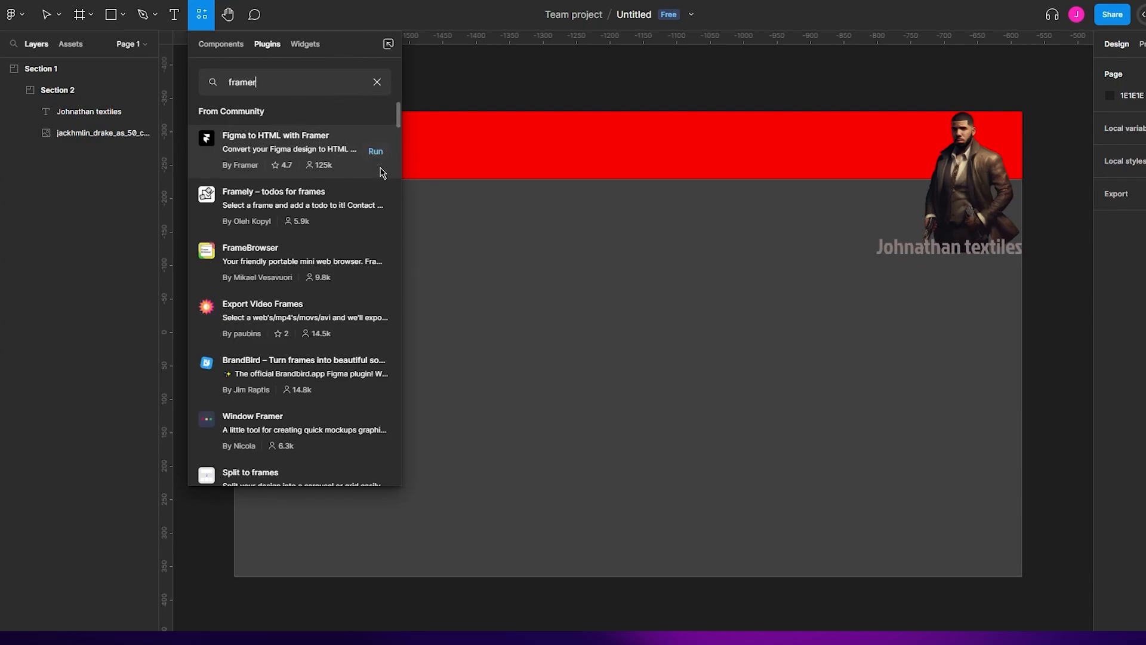
click(300, 131)
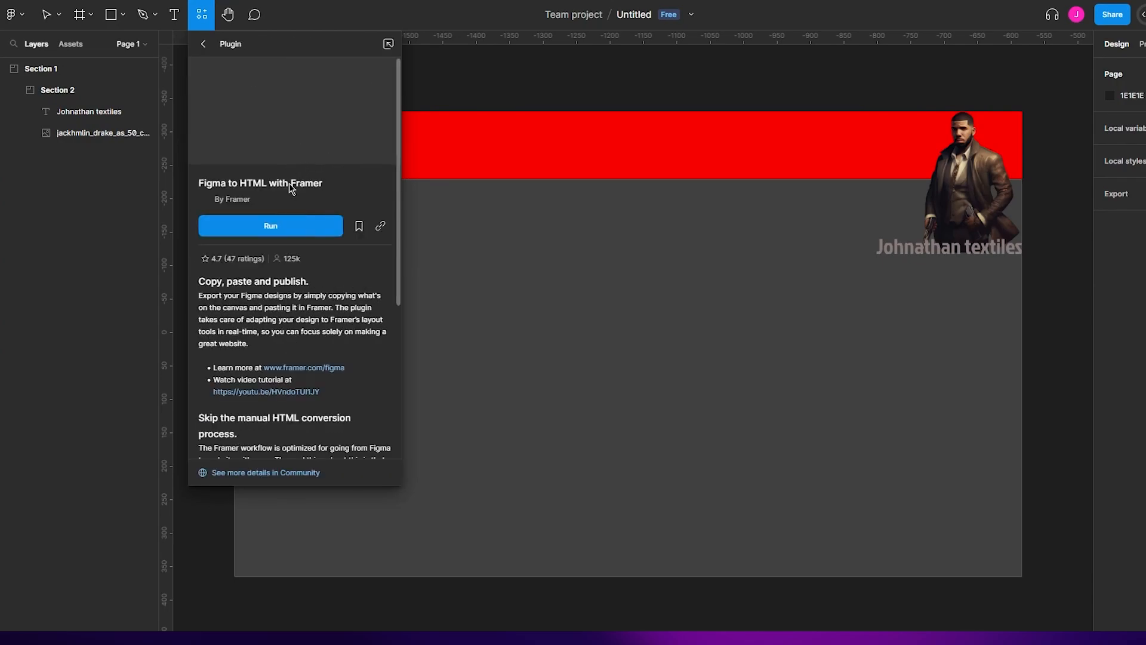
click(265, 230)
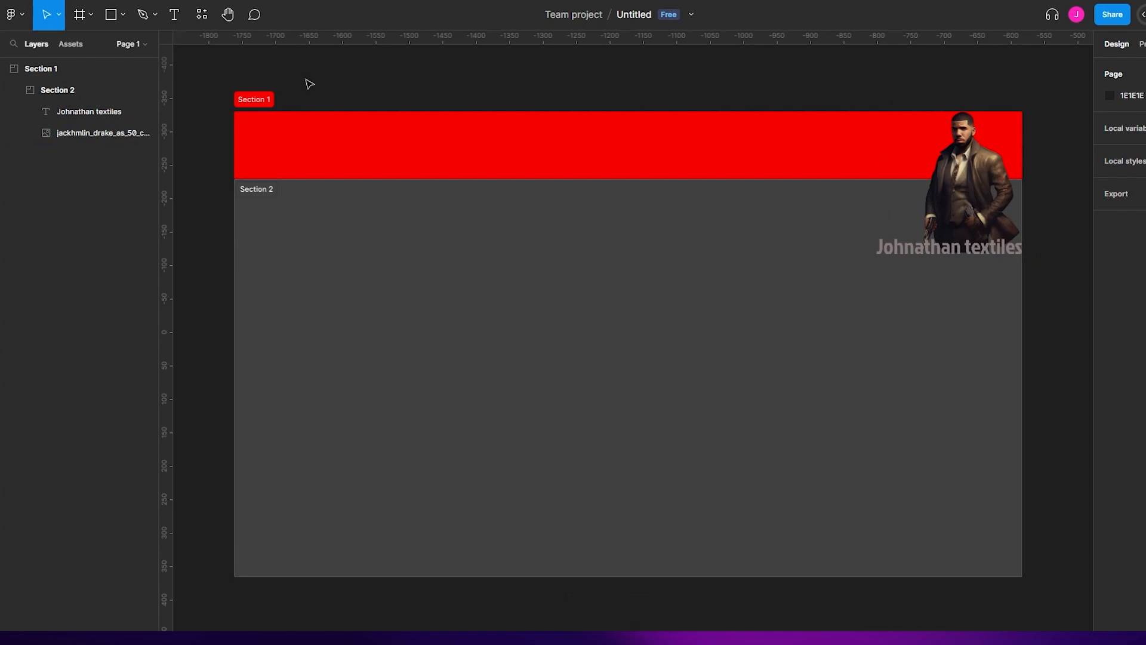
- Select Section 1 with its contents and copy it to the clipboard using the Figma to HTML with Framer plugin
click(37, 69)
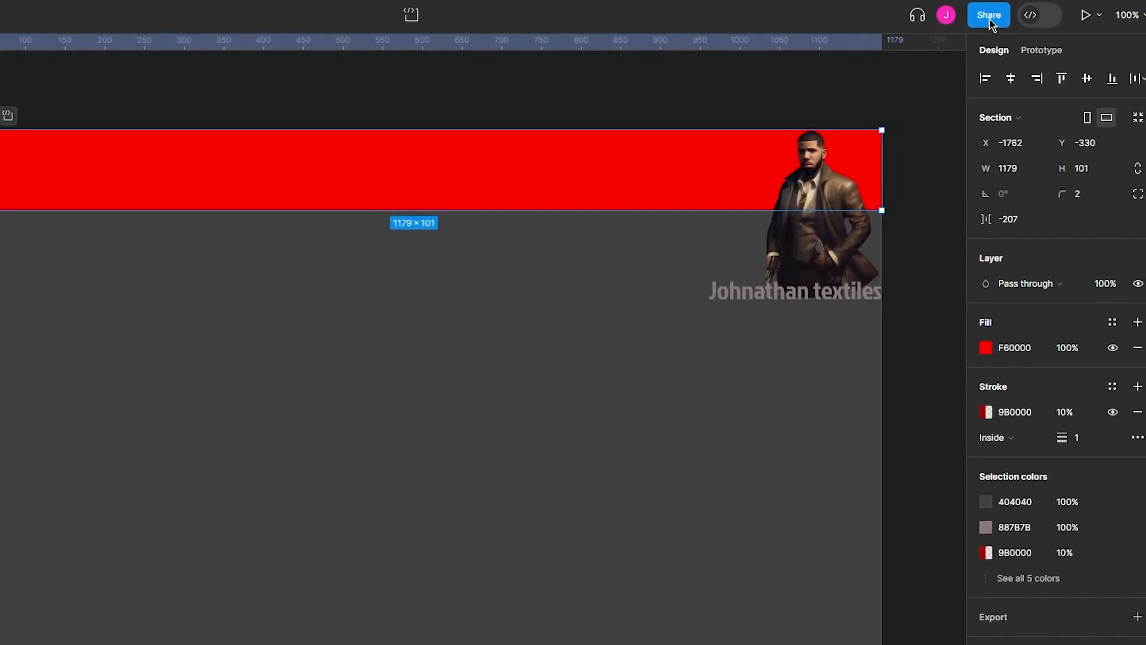
click(1112, 15)
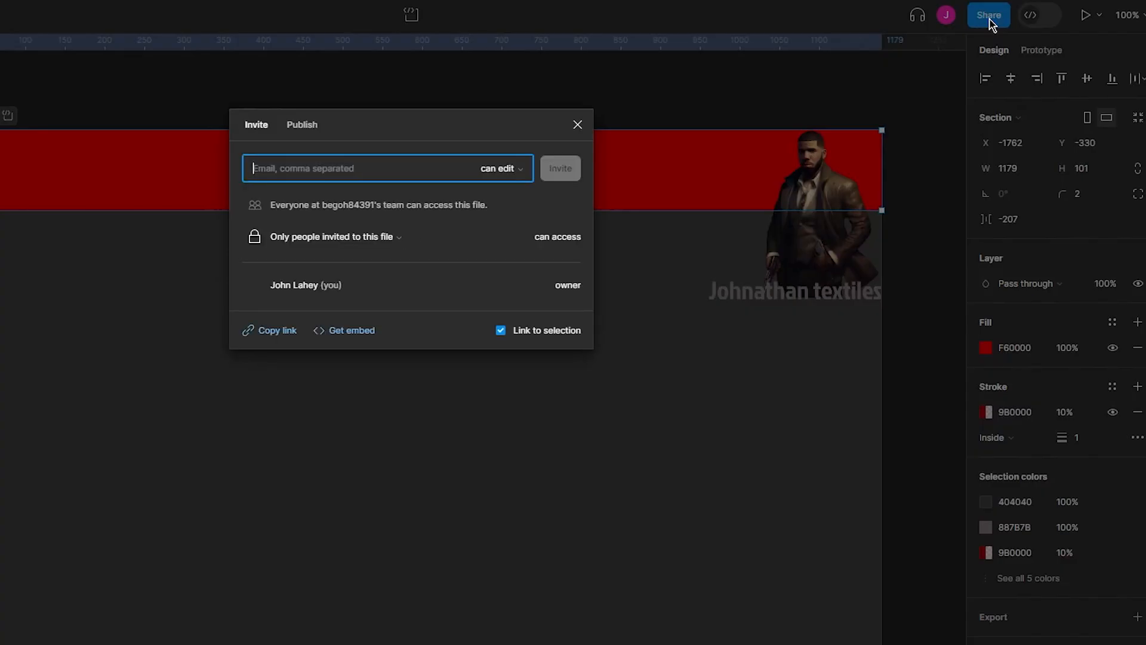
click(583, 125)
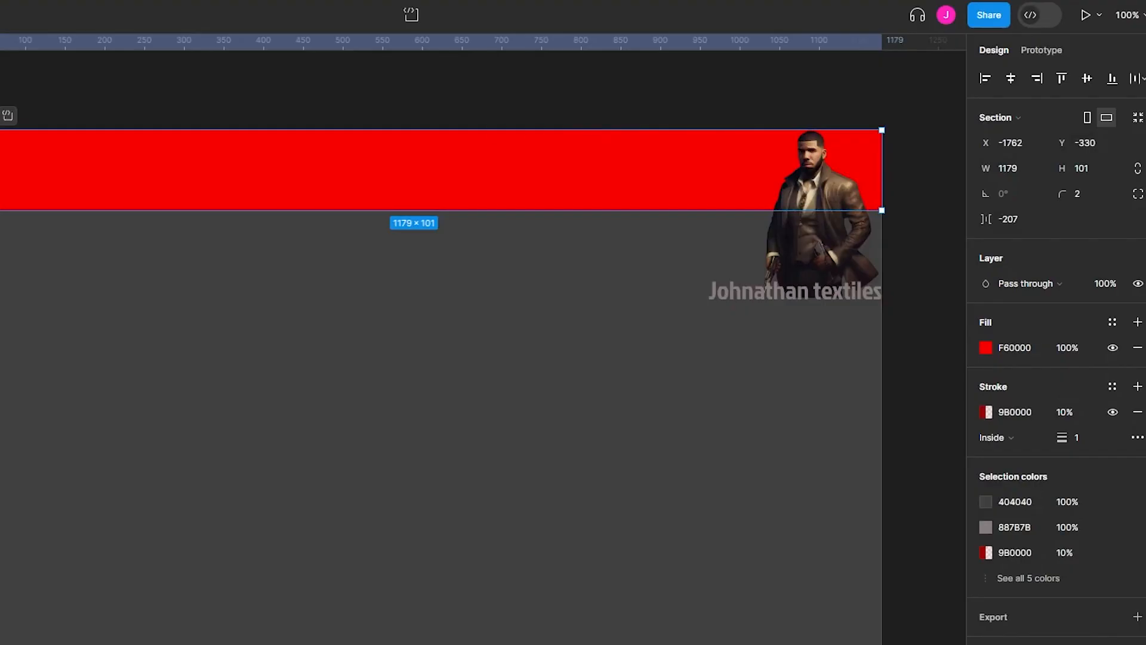
click(200, 15)
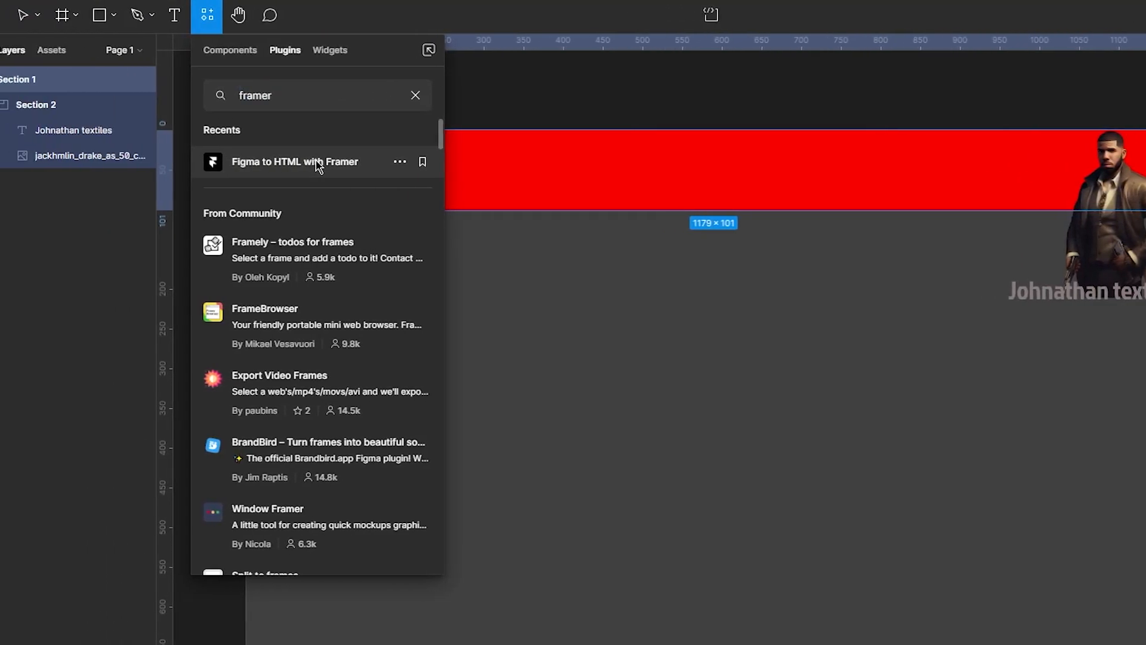
click(17, 162)
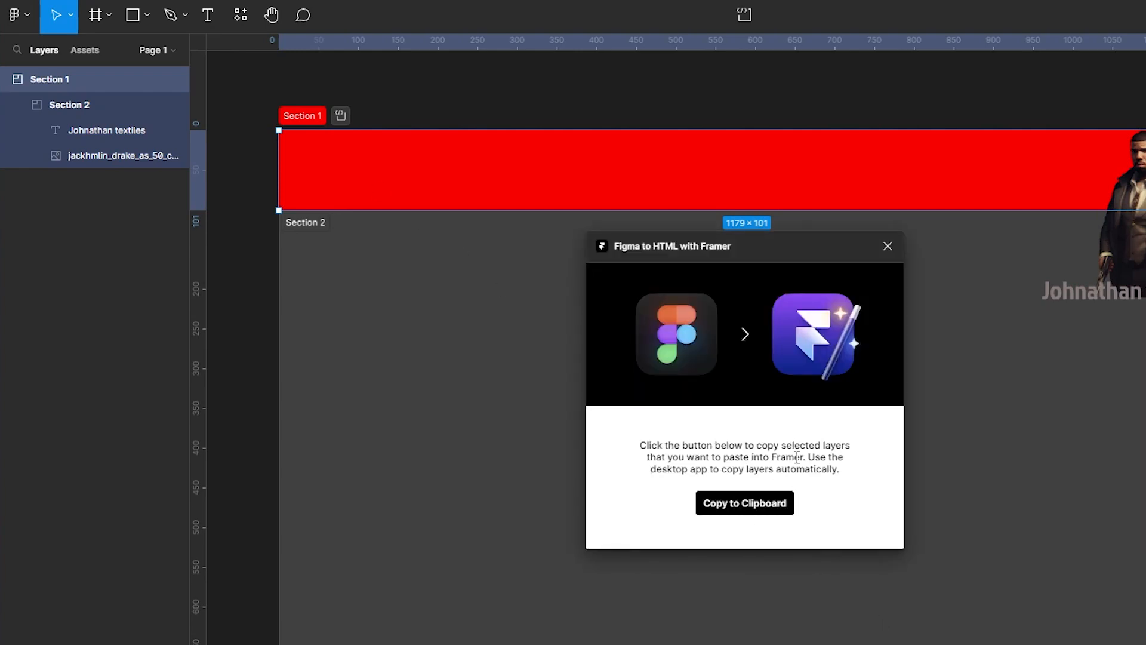
click(764, 505)
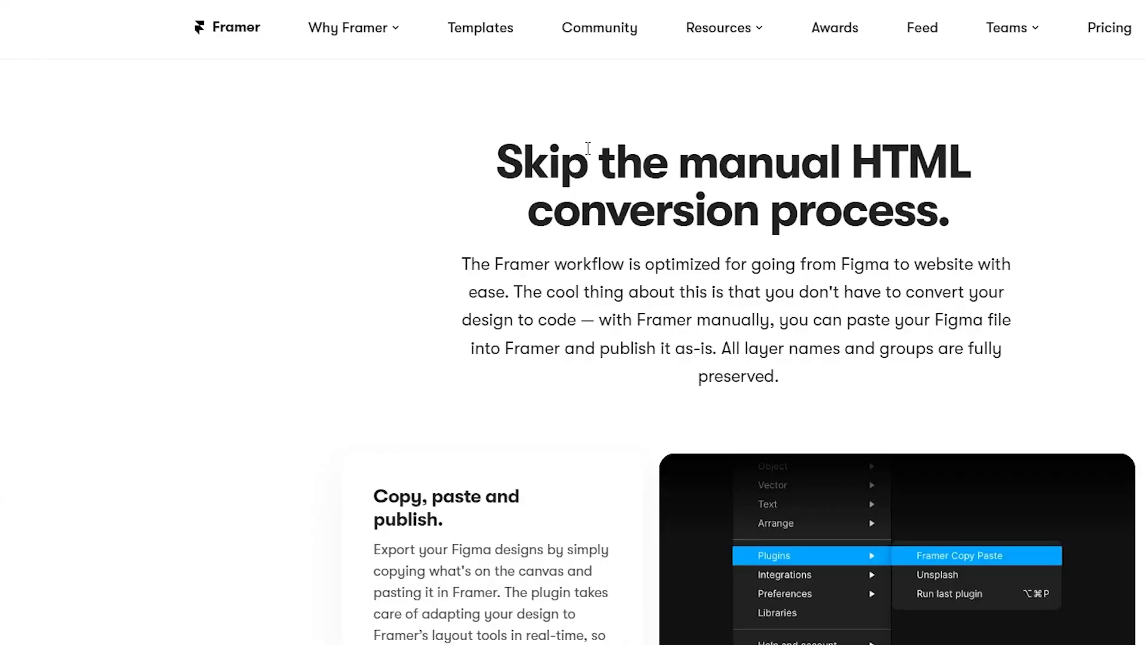
- Try to paste the copied Section 1 layers from the clipboard history into a new browser tab
scroll(591, 145, up, 10)
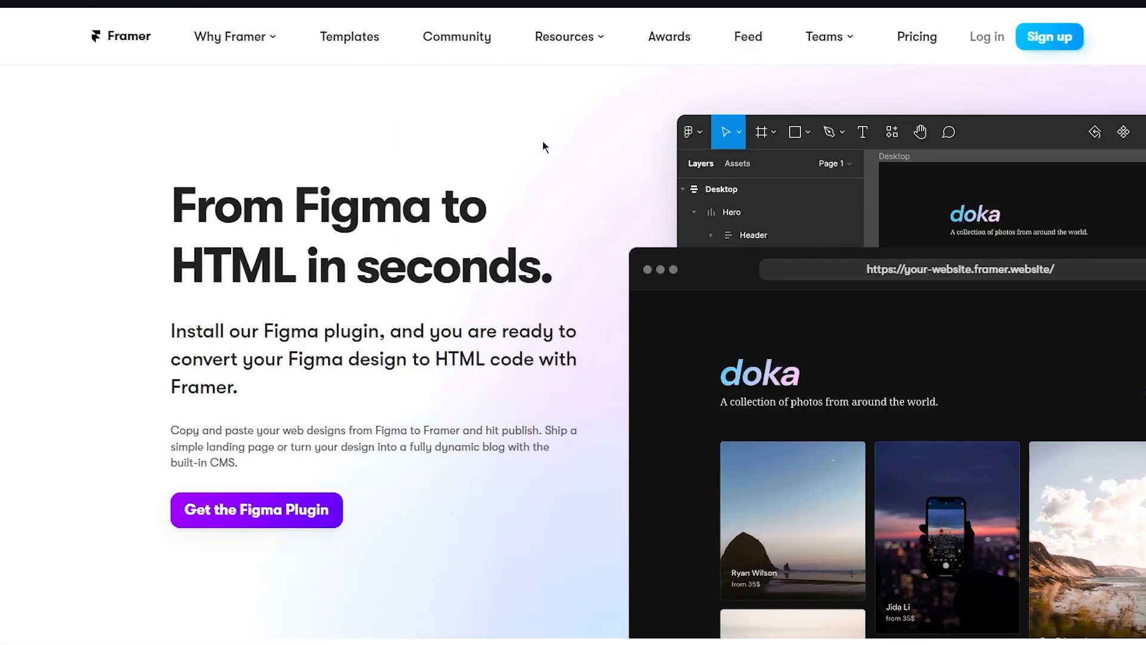
key(ctrl+t)
key(super+v)
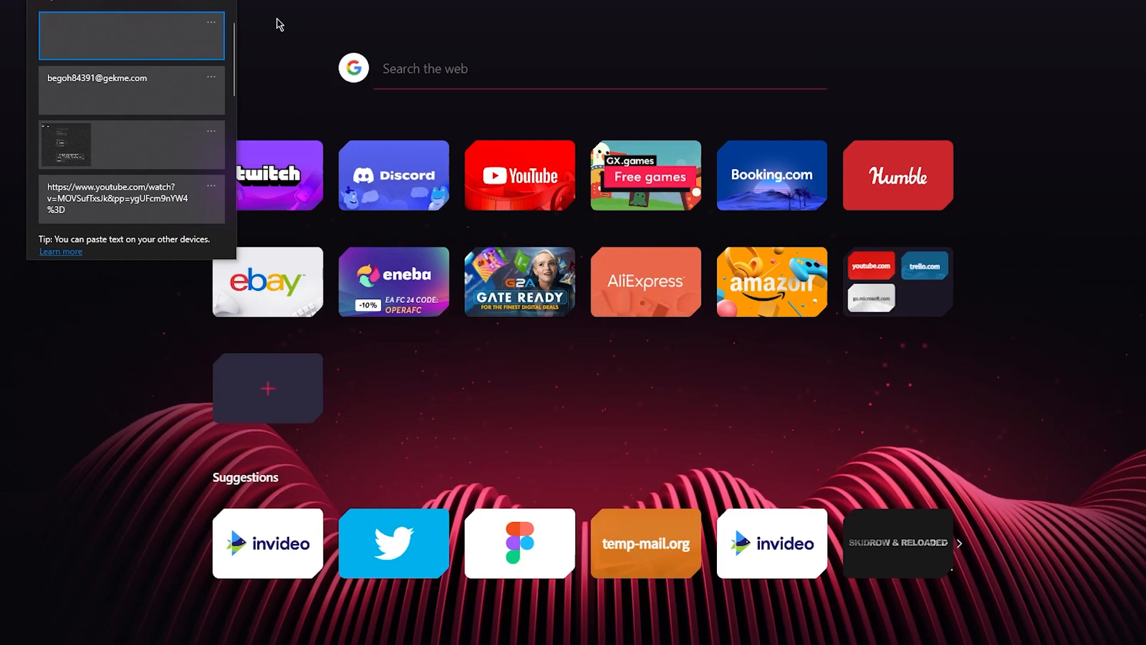
click(91, 28)
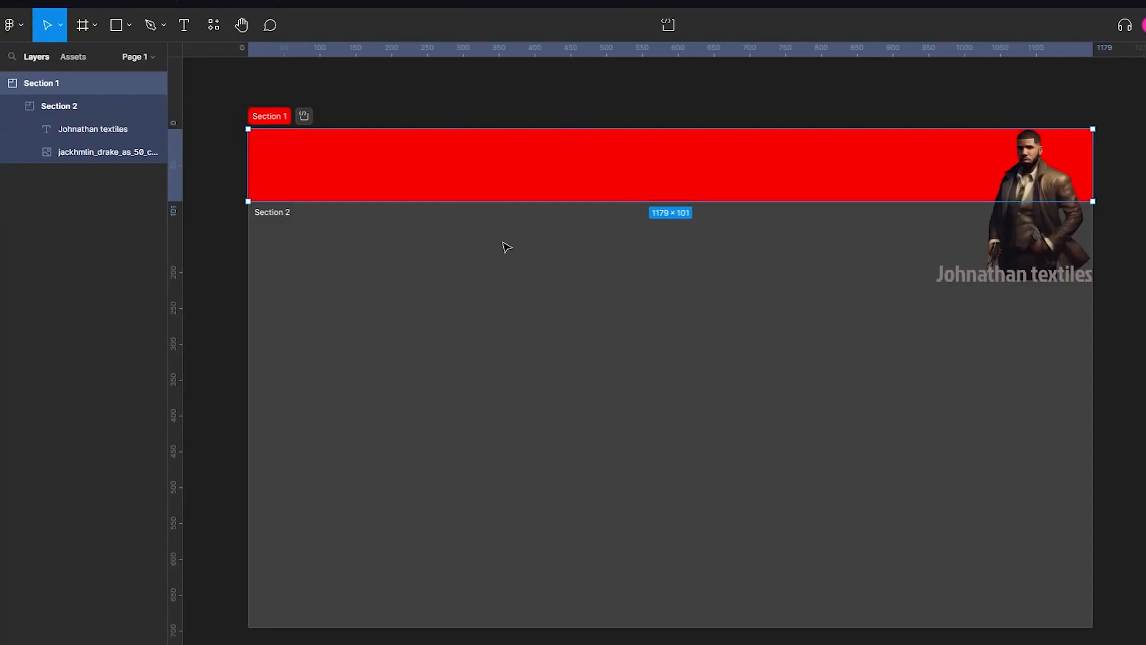
- Copy Section 2 to the clipboard with the Figma to HTML with Framer plugin and check the clipboard history
click(59, 103)
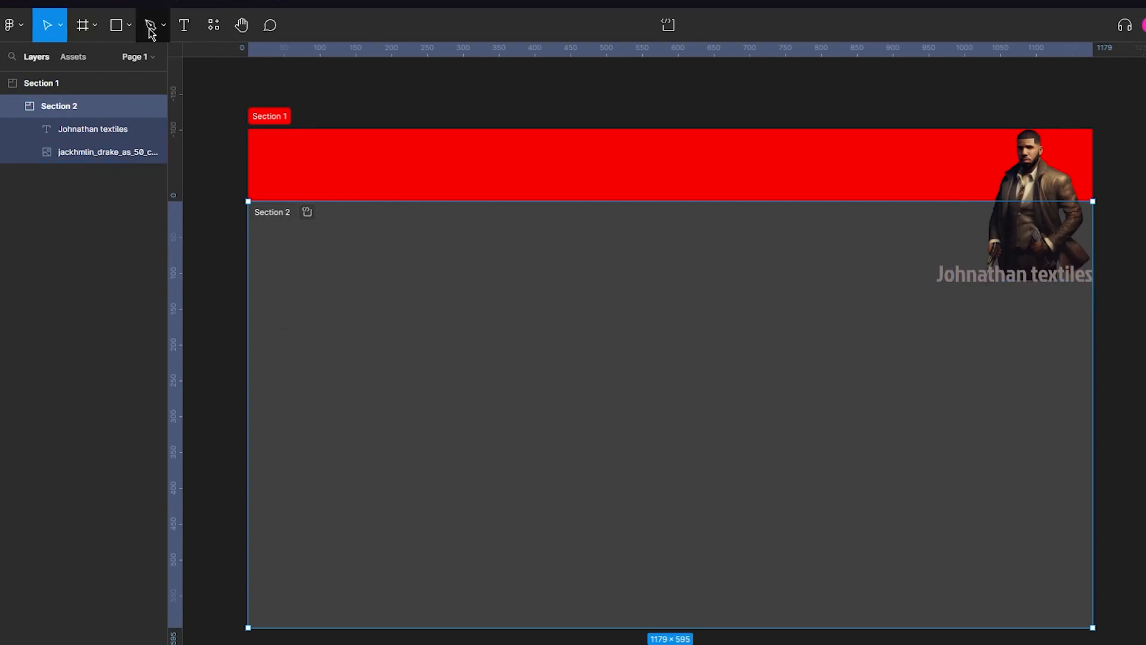
click(219, 32)
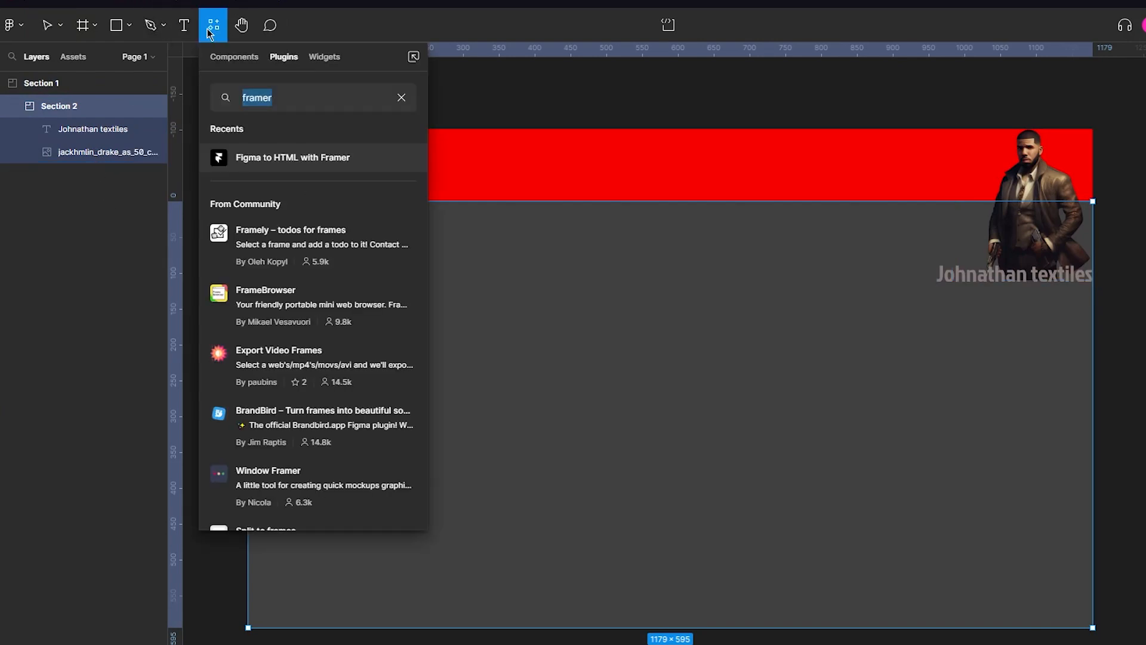
key(Escape)
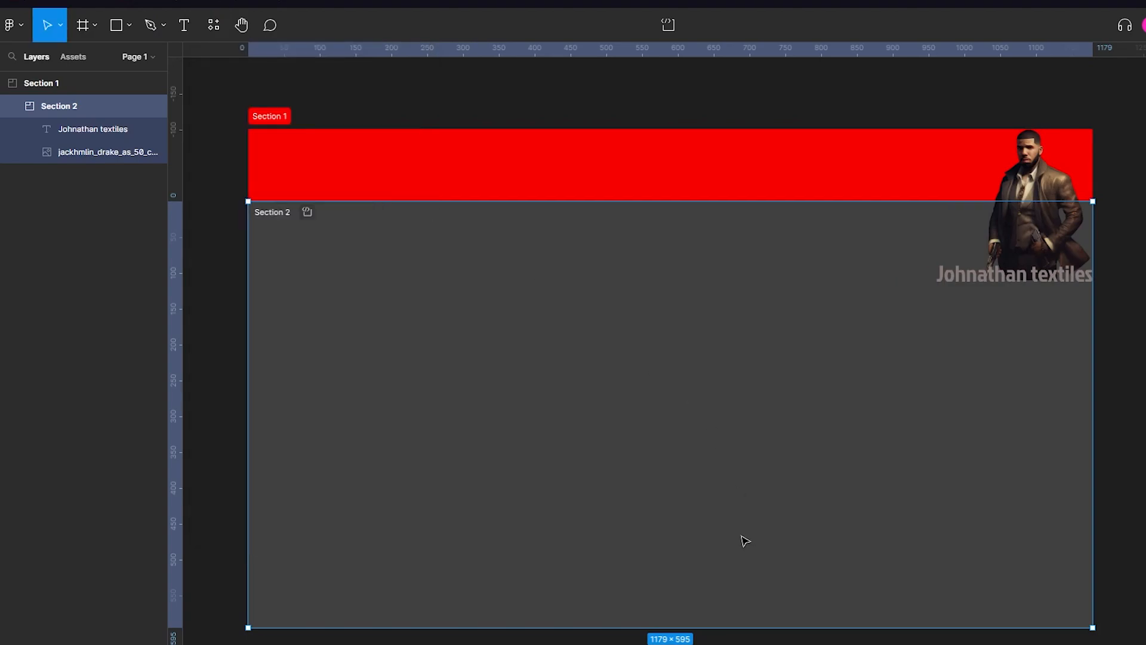
click(693, 468)
key(super+v)
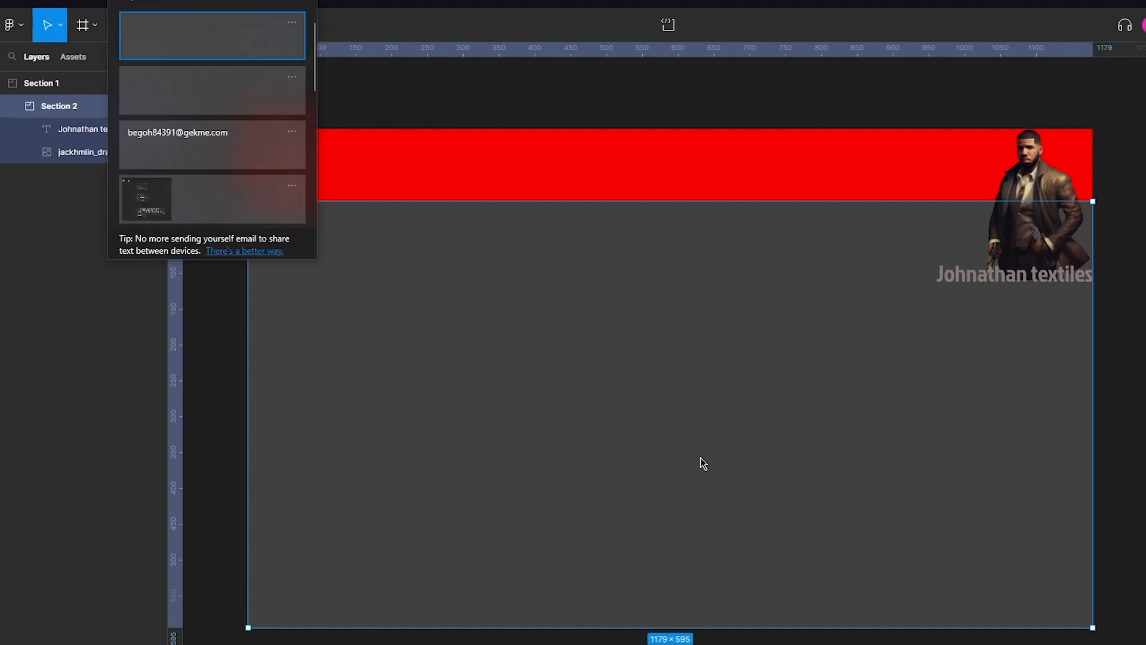
click(604, 81)
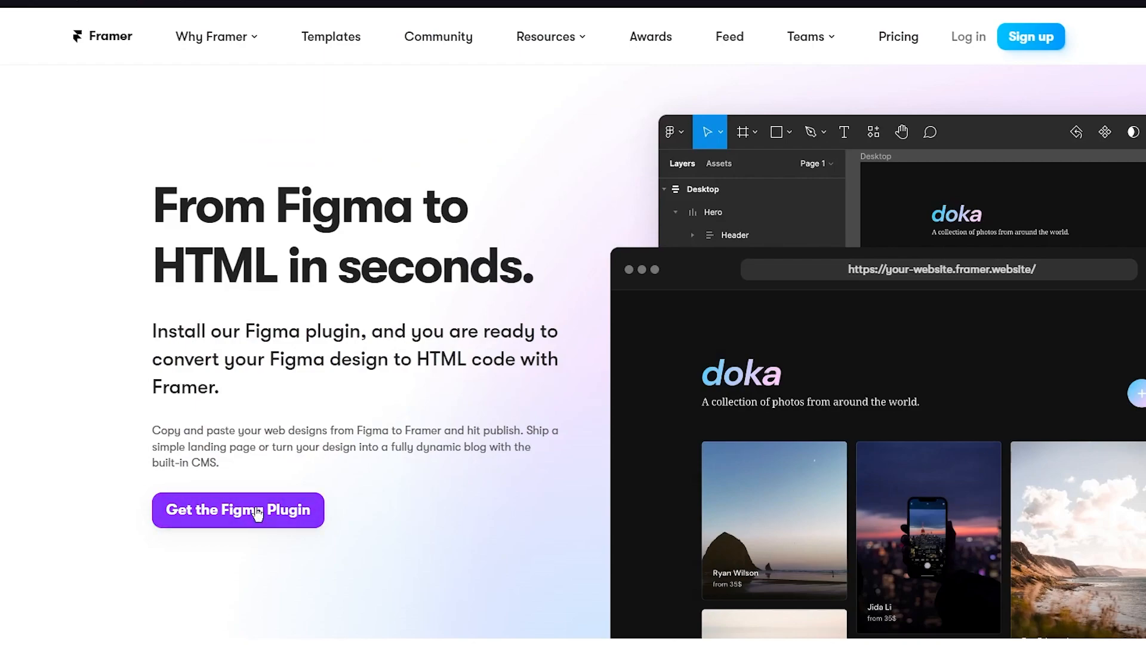
- View the Figma to HTML with Framer community page from Framer's Figma landing page, and return to the landing page
click(258, 512)
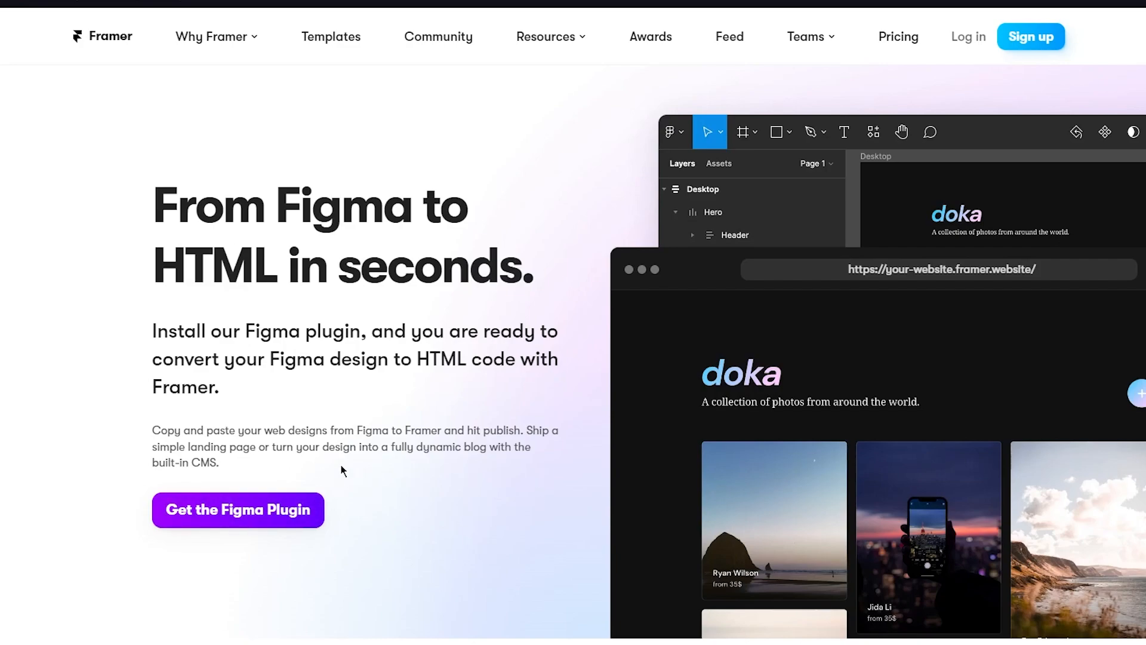
click(338, 1)
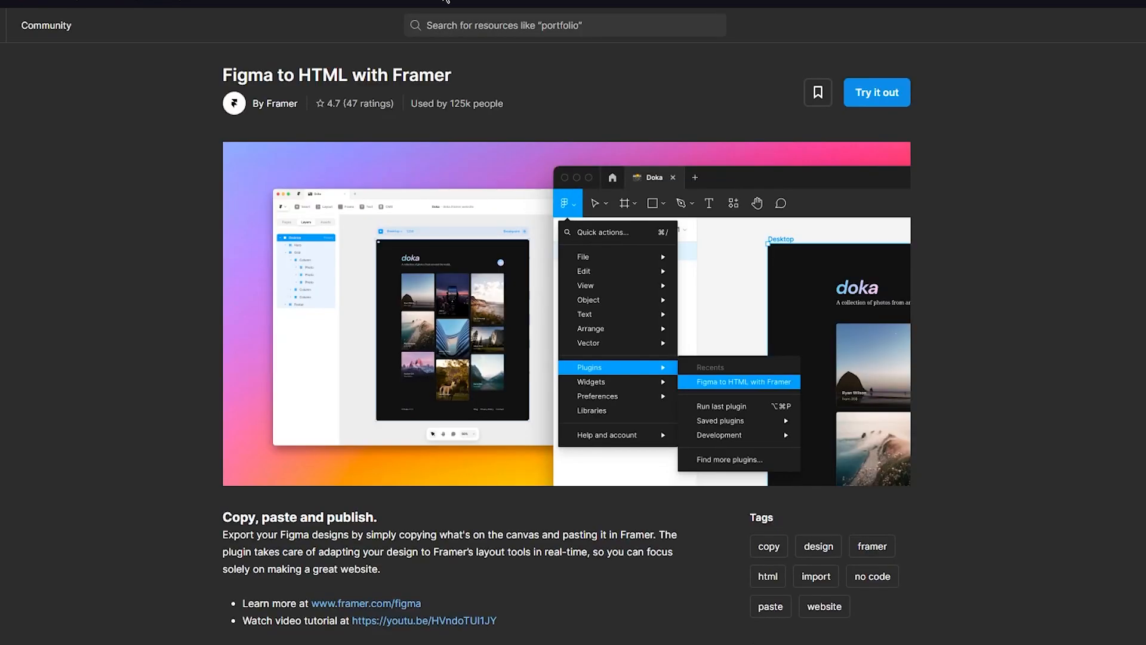
click(250, 1)
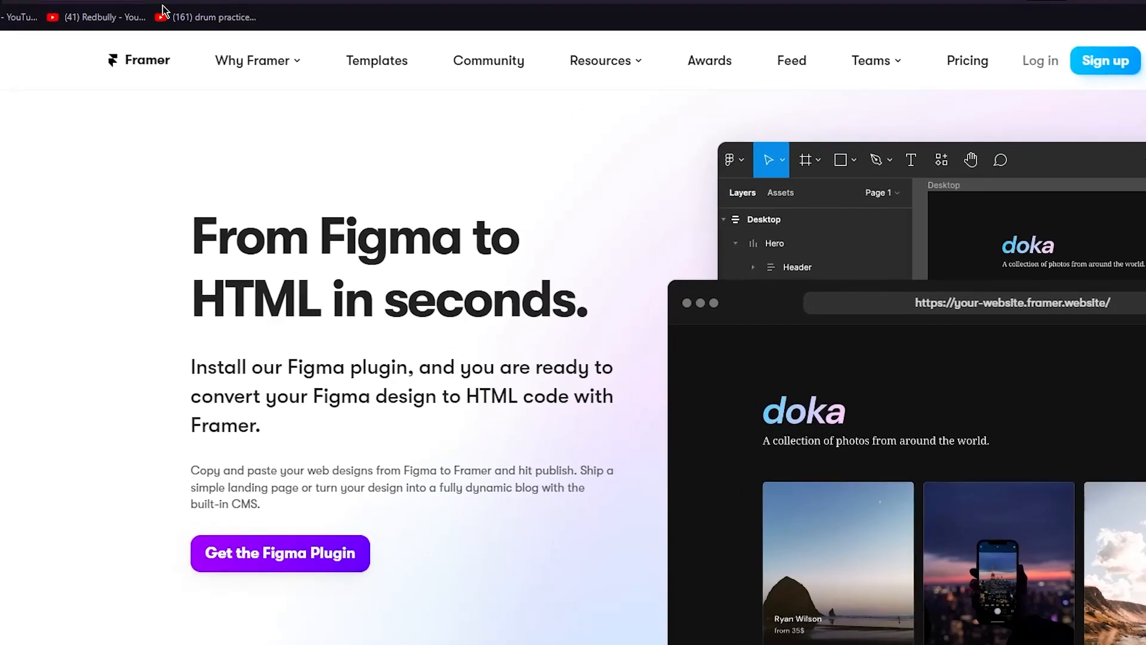
- Search the web for "framer html paste", open the HTML to Framer update and look through its pasting instructions
click(179, 16)
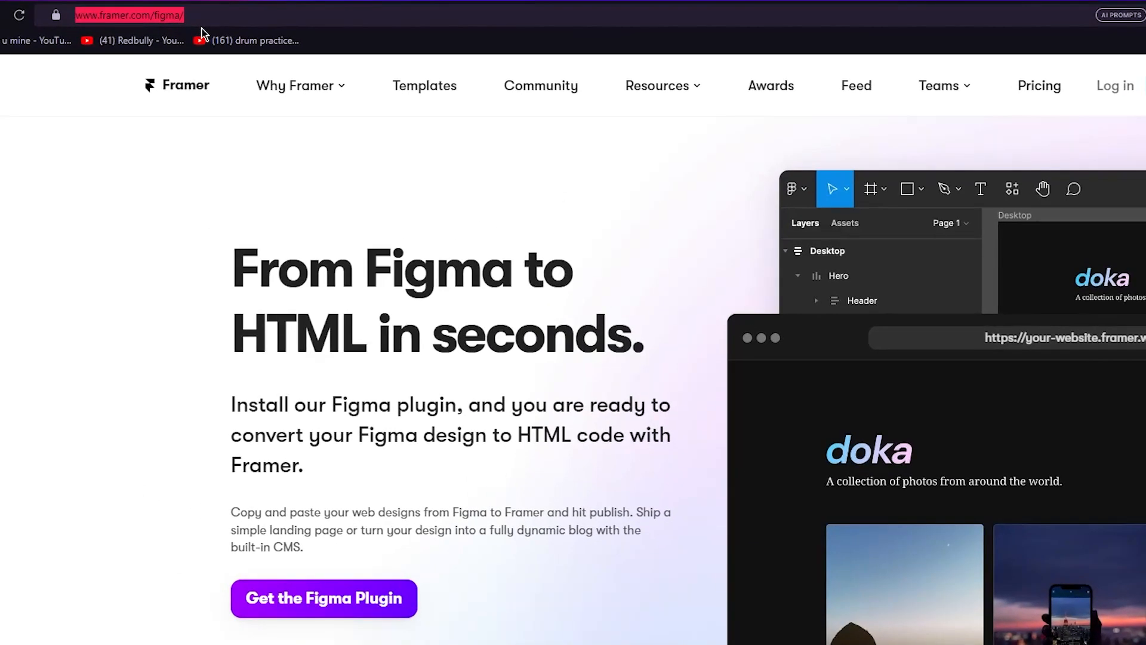
text(framer h)
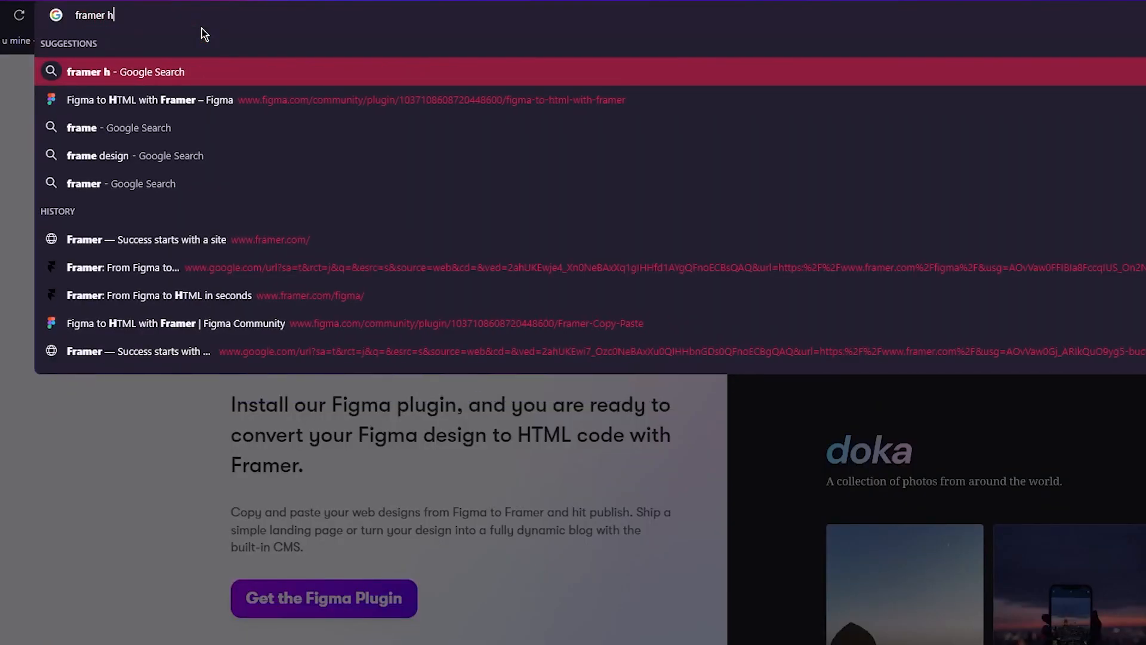
text(tml paste)
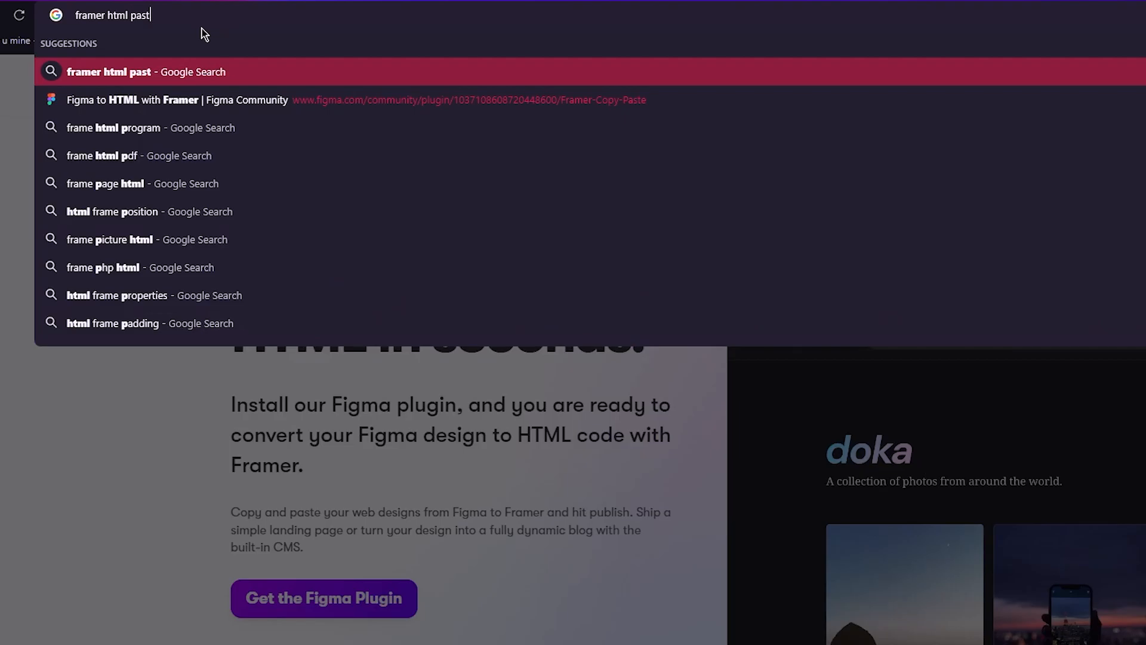
key(Return)
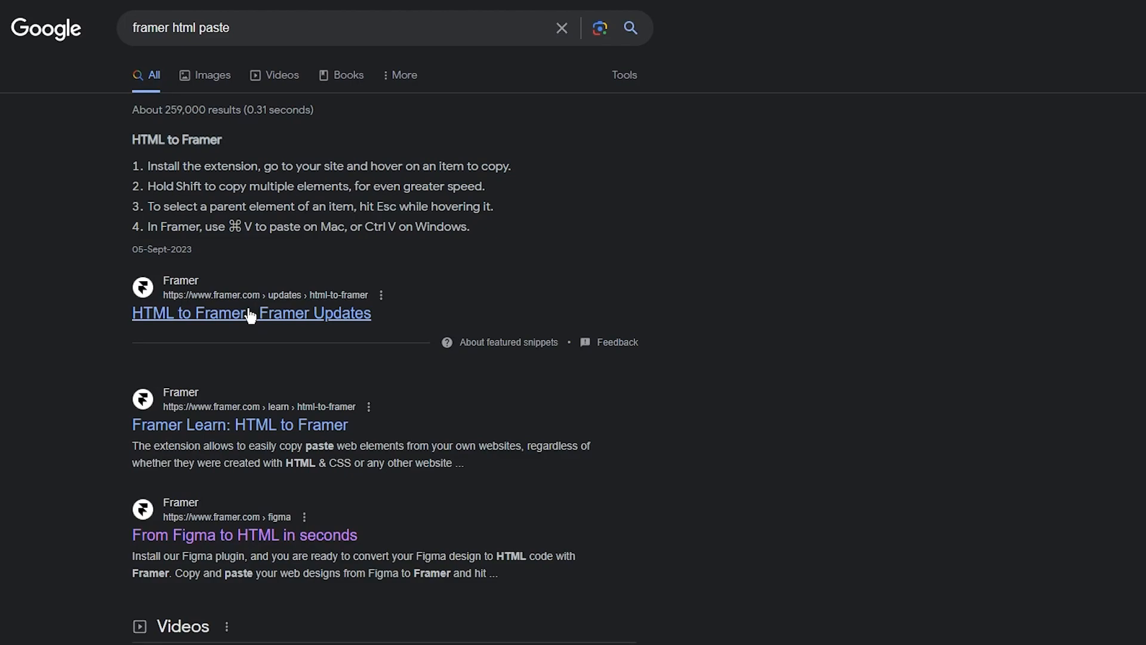
click(251, 316)
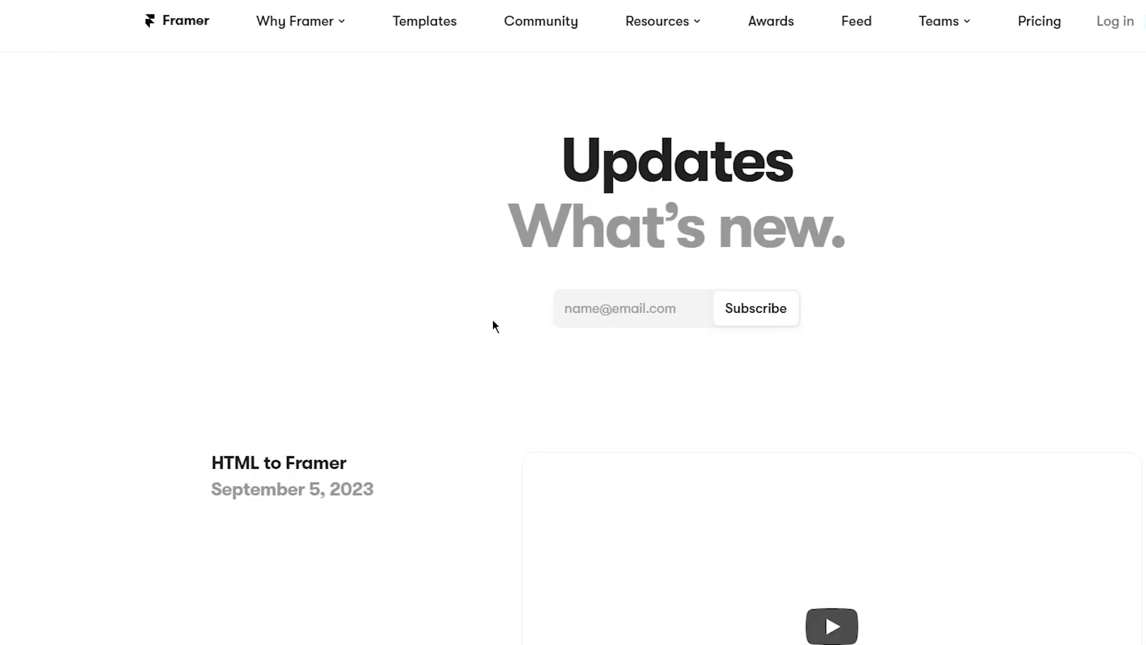
scroll(435, 395, down, 8)
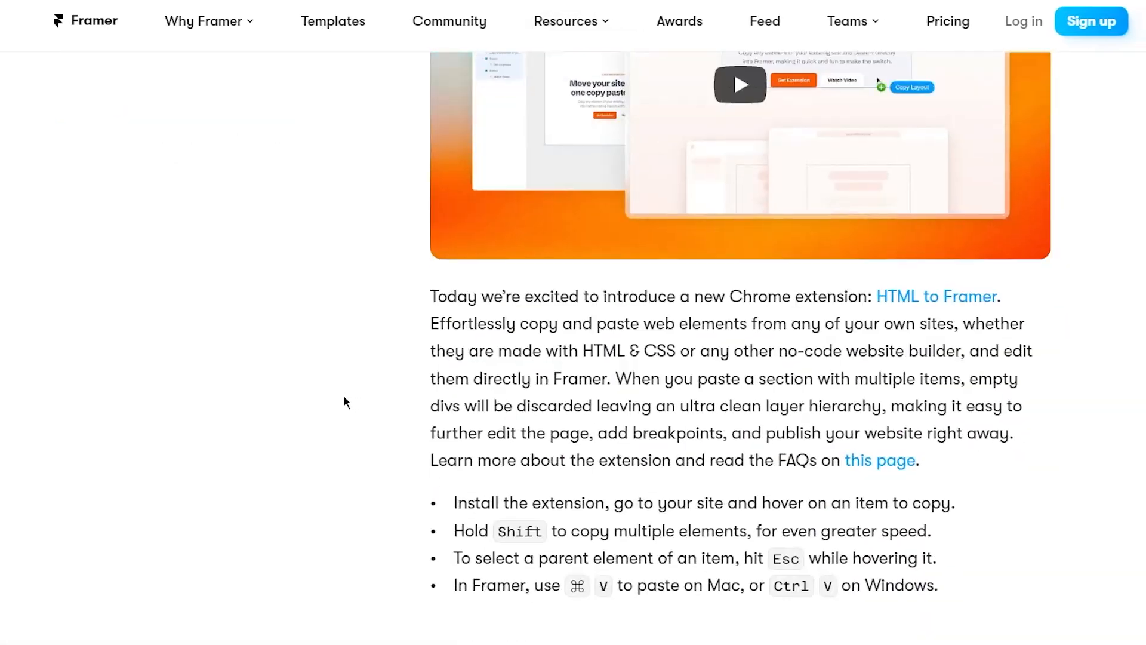
scroll(346, 397, down, 15)
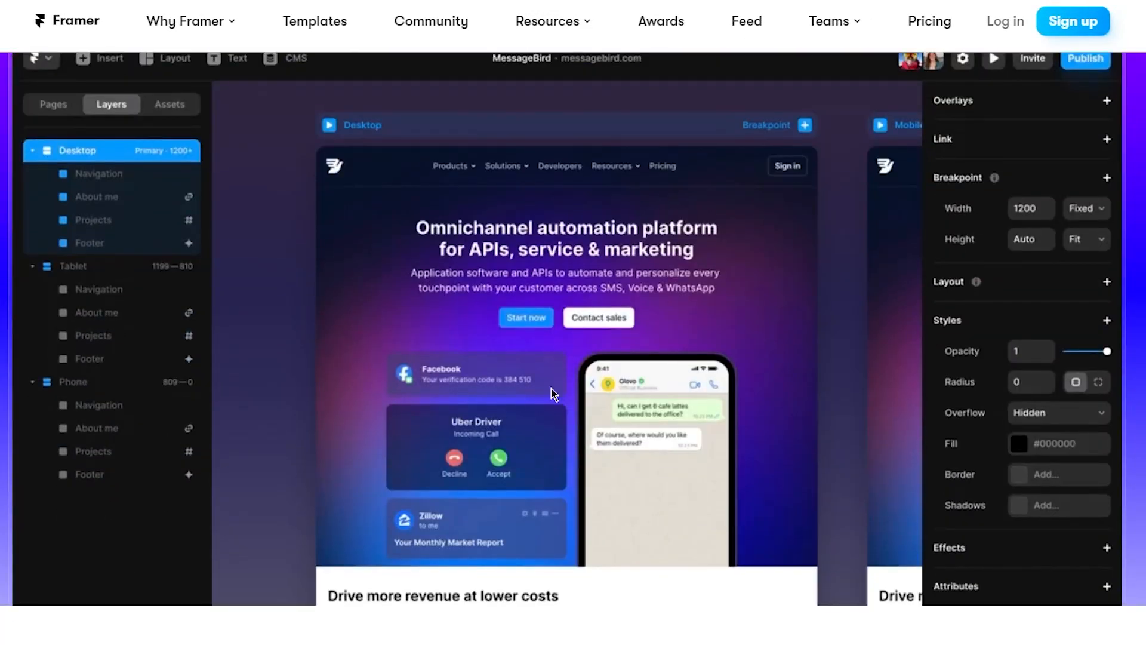
scroll(380, 393, down, 5)
scroll(276, 396, up, 20)
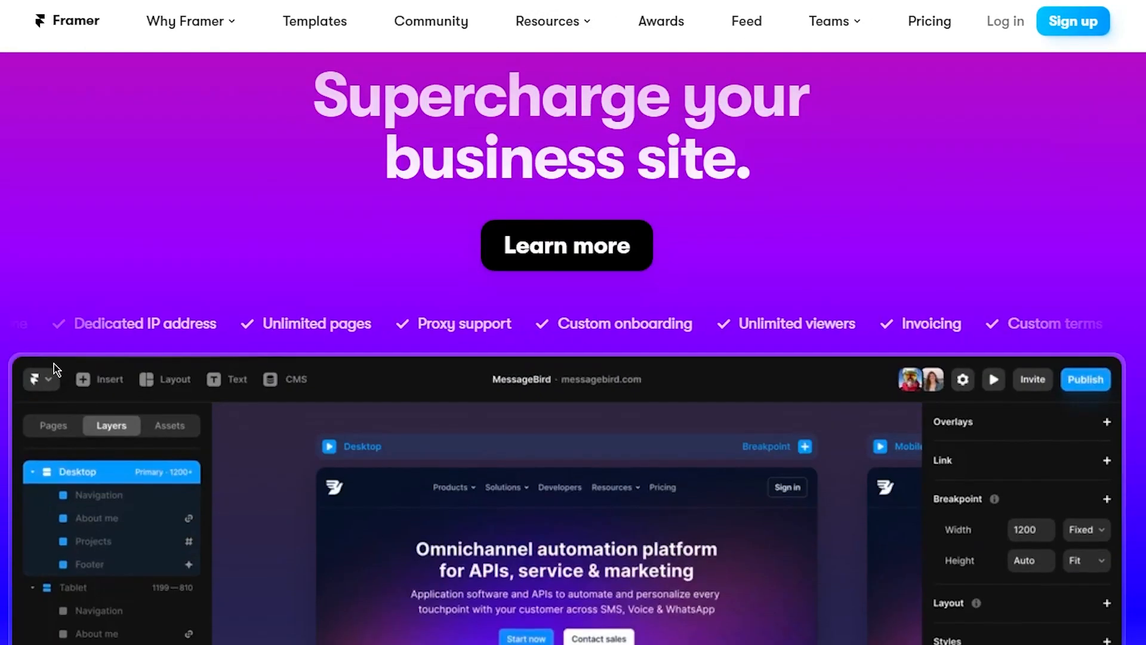
scroll(444, 173, up, 4)
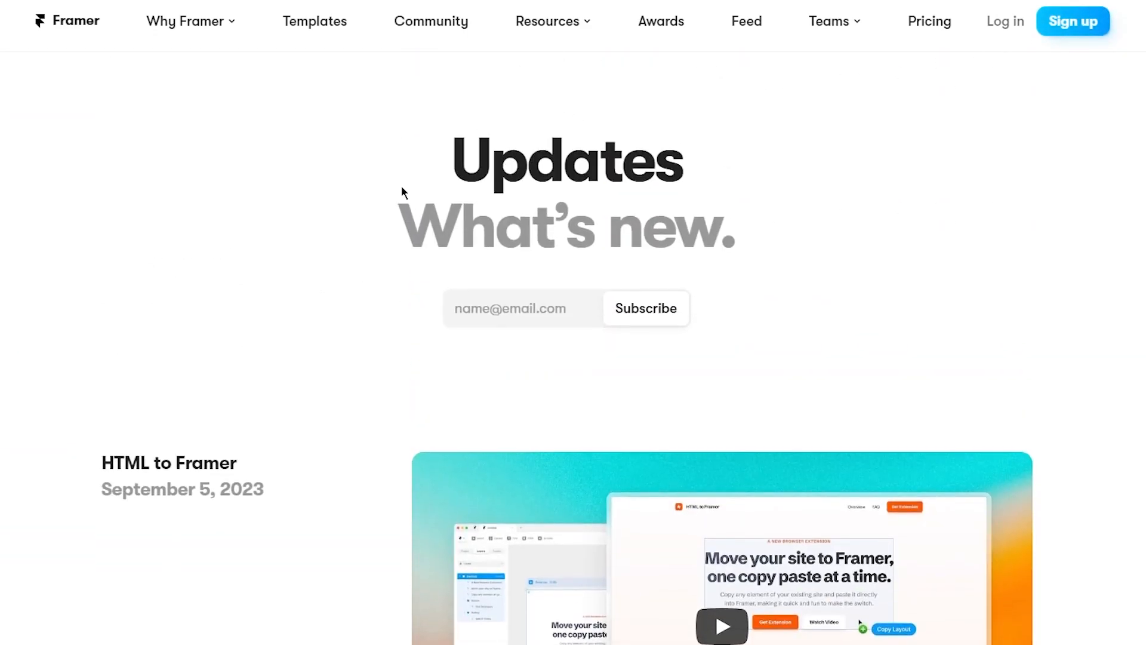